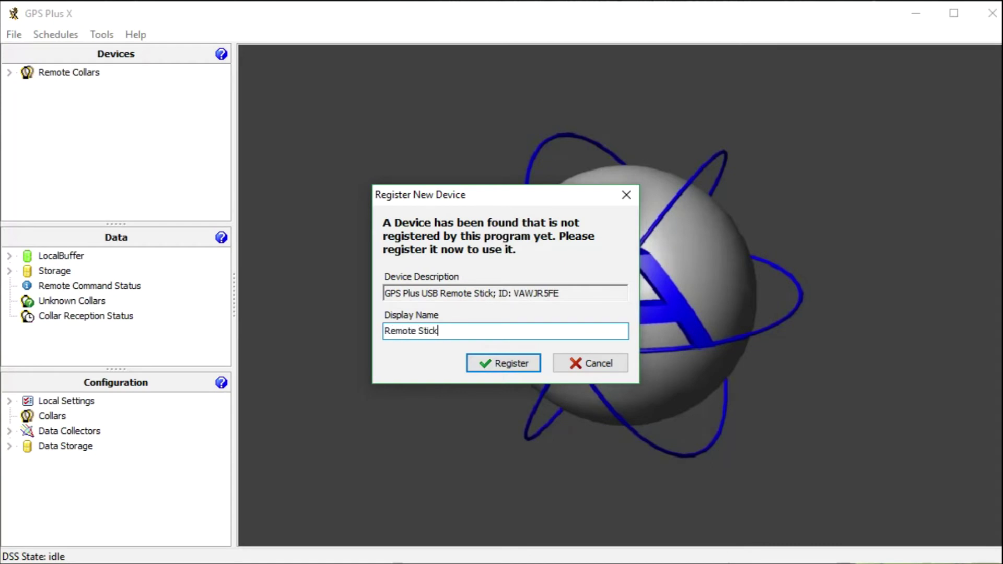
Register the Remote Stick, run a device search, and expand the found Survey Globalstar collar 20411
click(529, 365)
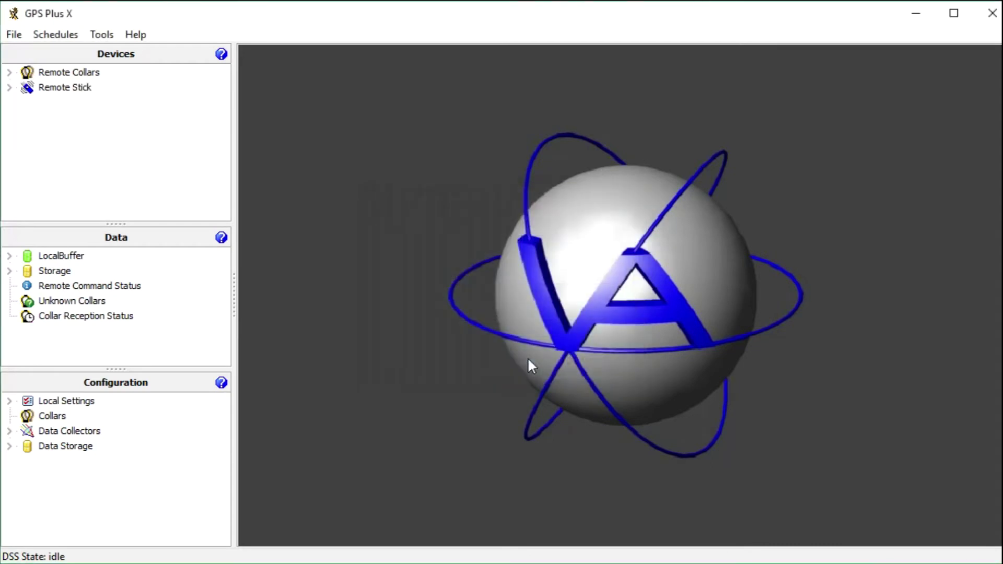
click(10, 88)
click(67, 116)
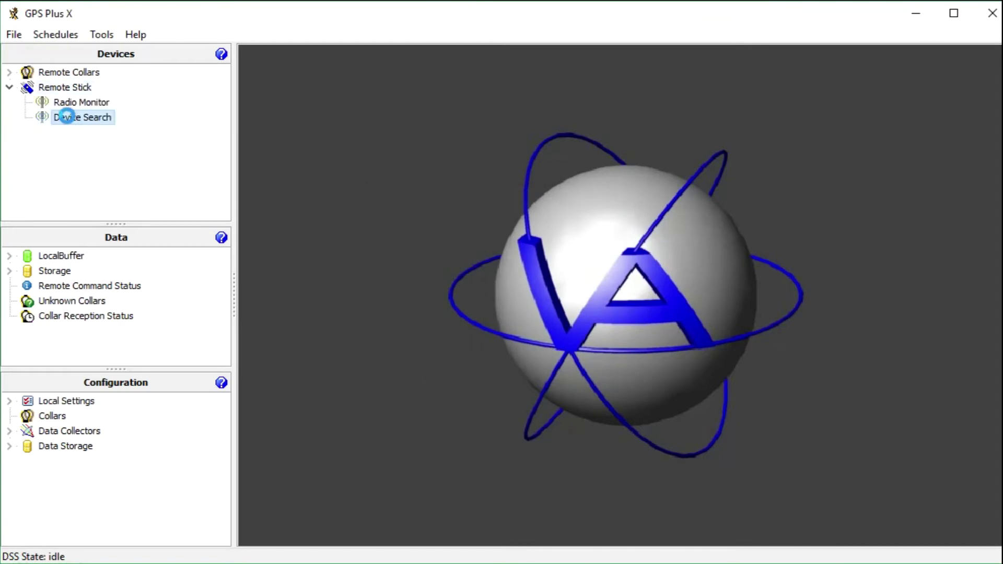
click(309, 88)
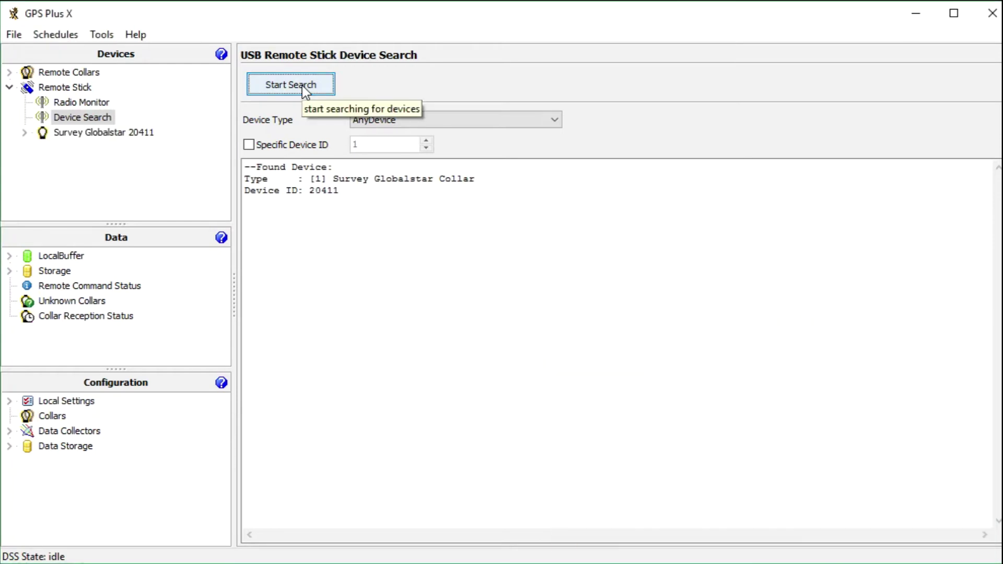
click(28, 133)
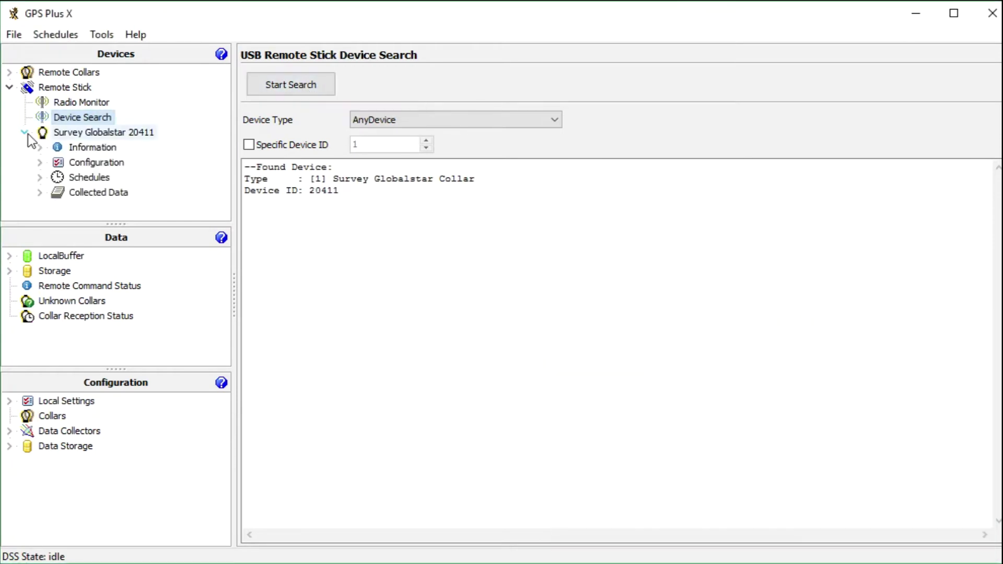
Read out collar 20411's GPS positions, retrying after the failure message, to list all 71 records
click(41, 194)
click(73, 200)
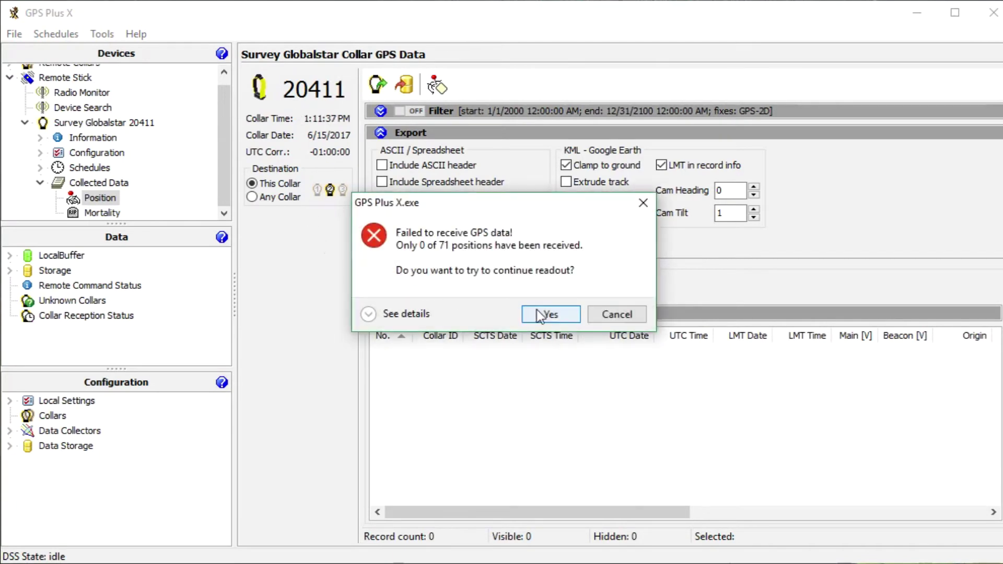
click(608, 315)
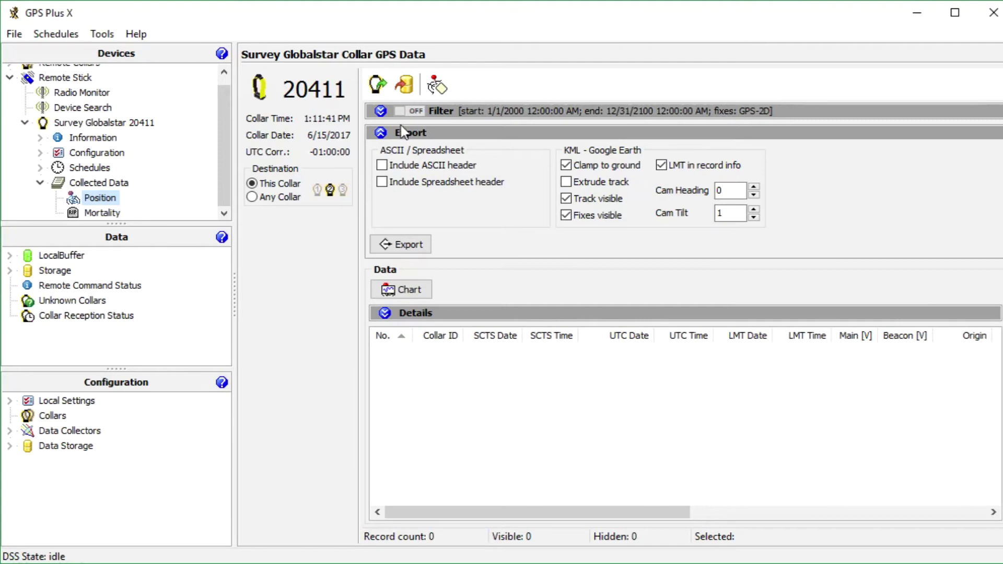
click(372, 87)
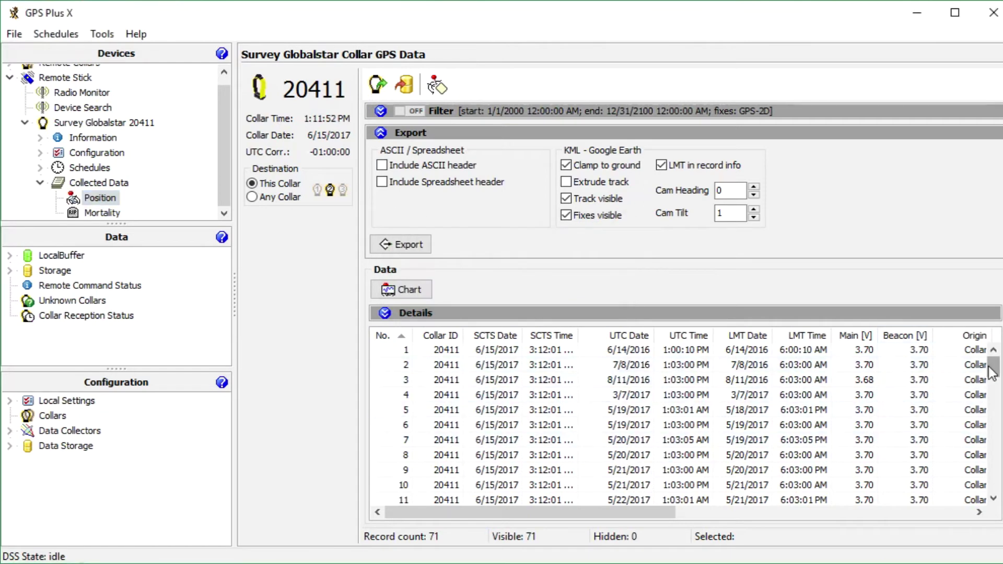
Open Collar 20411's 71 stored positions from Default Storage's Collars list
mouse_move(993, 368)
mouse_down()
mouse_move(990, 478)
mouse_move(984, 365)
mouse_up()
click(9, 270)
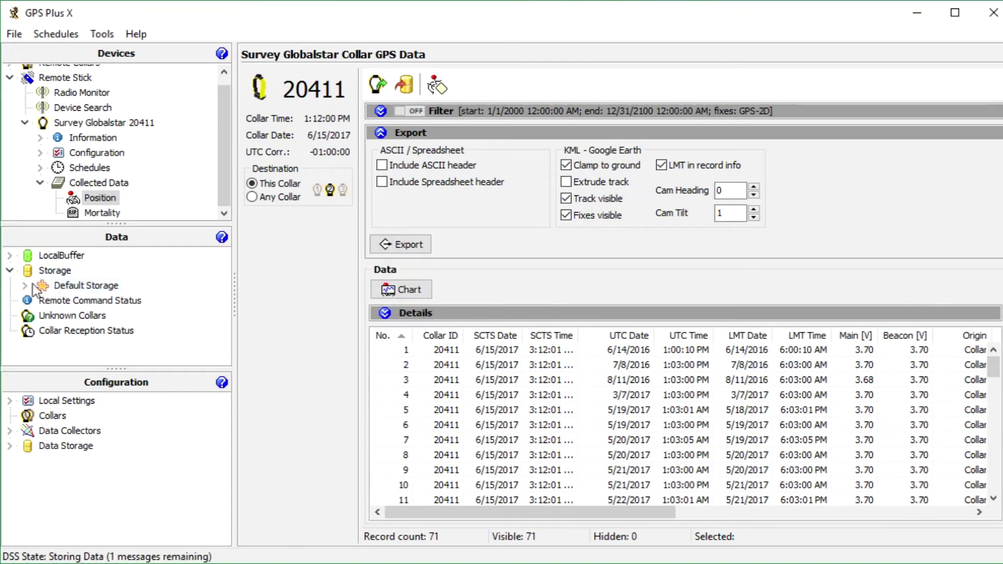
click(32, 285)
click(23, 286)
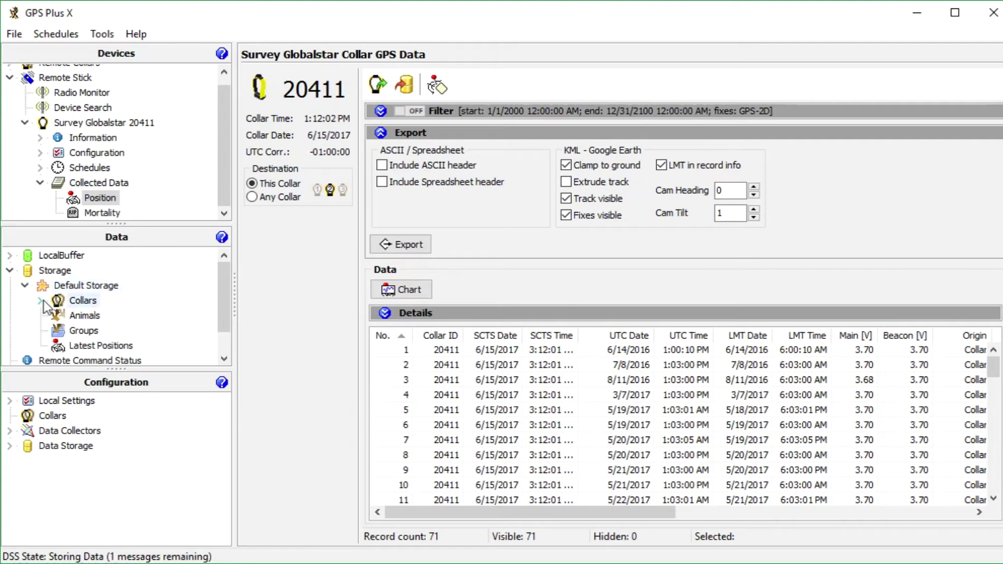
click(40, 301)
scroll(215, 309, down, 1)
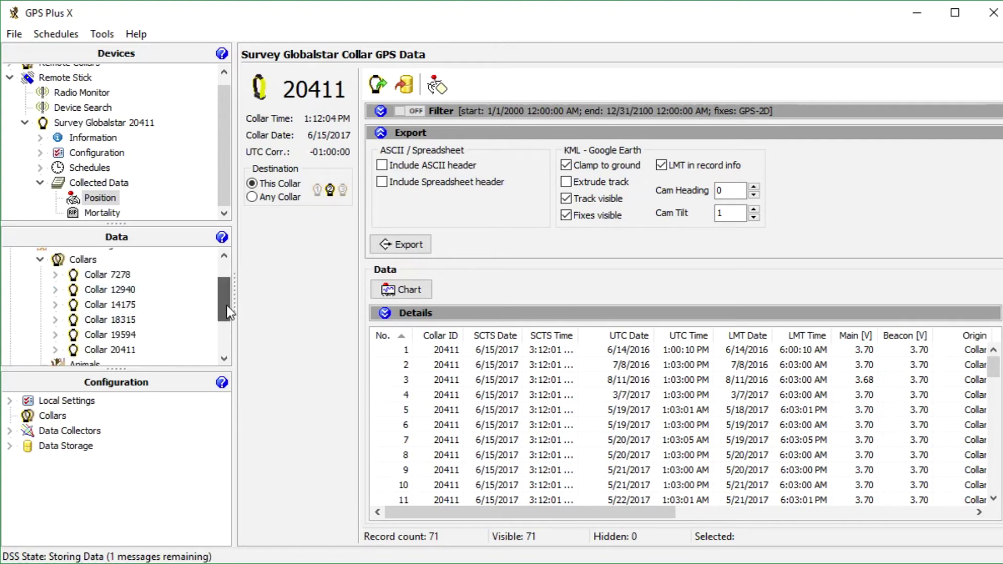
click(111, 343)
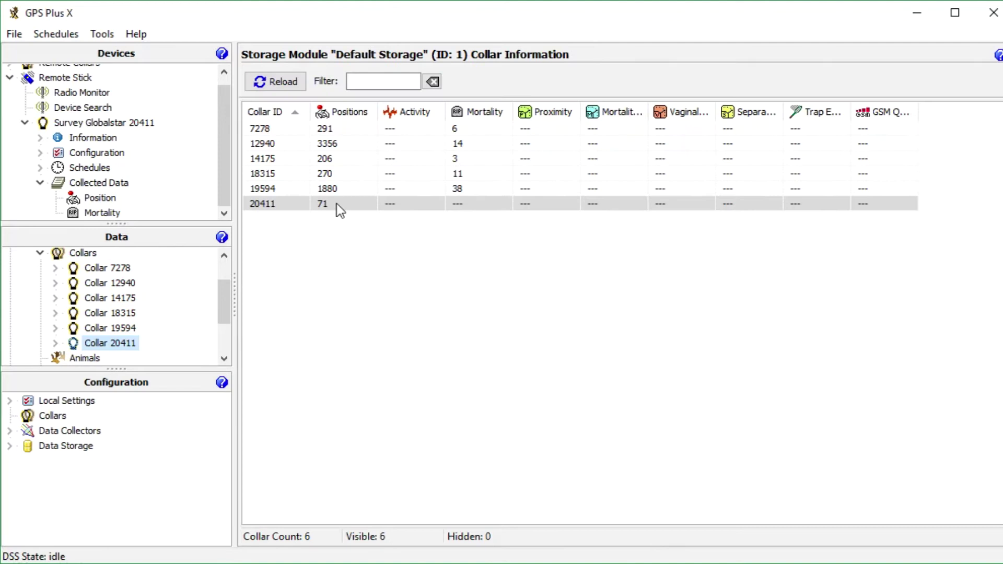
double_click(327, 204)
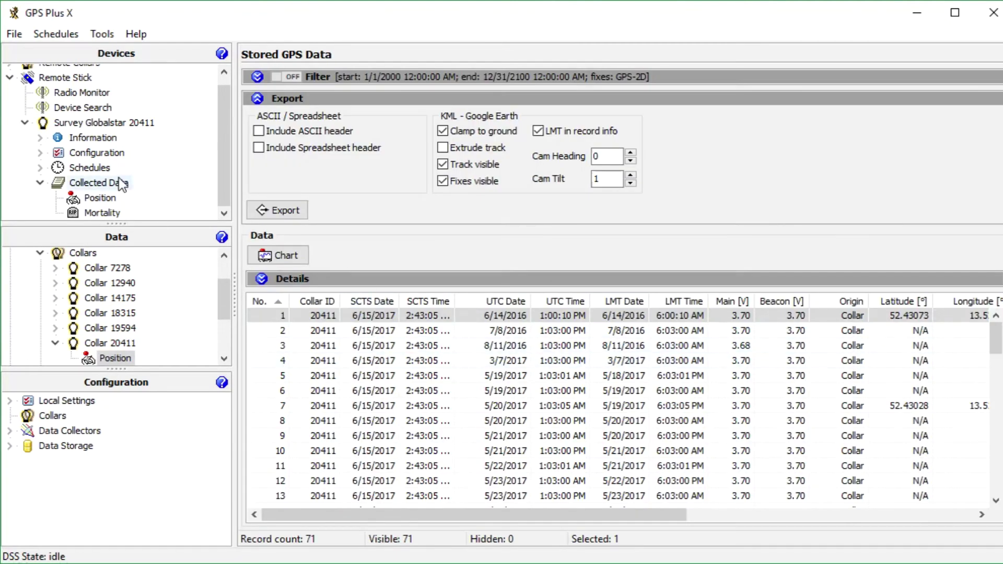
Erase all GPS data in collar 20411, leaving its position list at 0 records
click(62, 200)
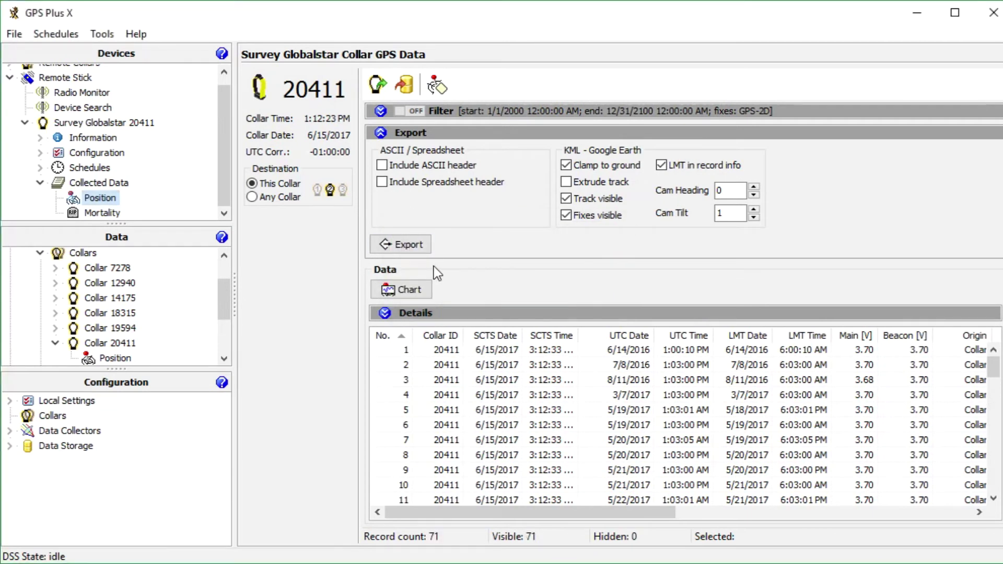
click(413, 91)
click(437, 87)
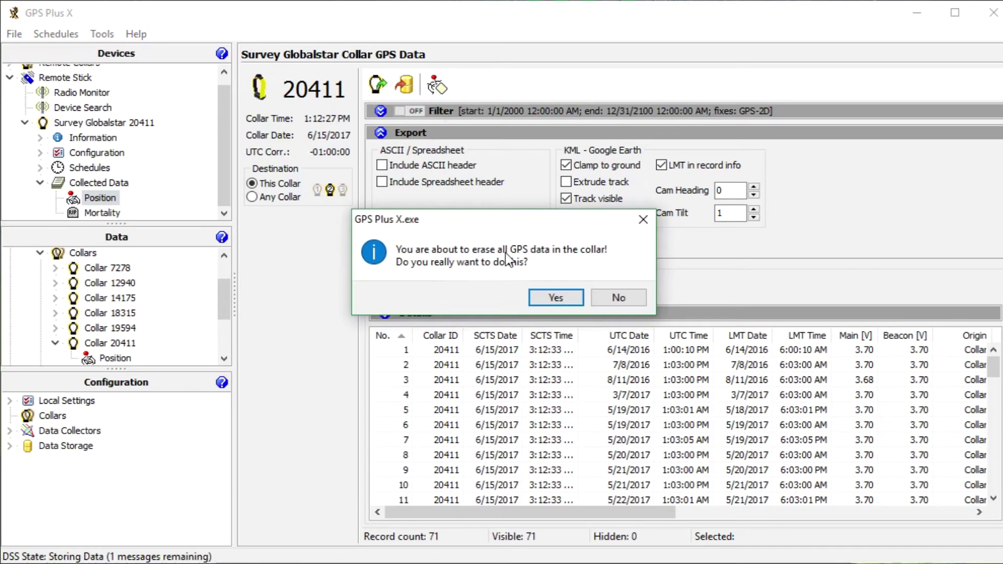
click(544, 299)
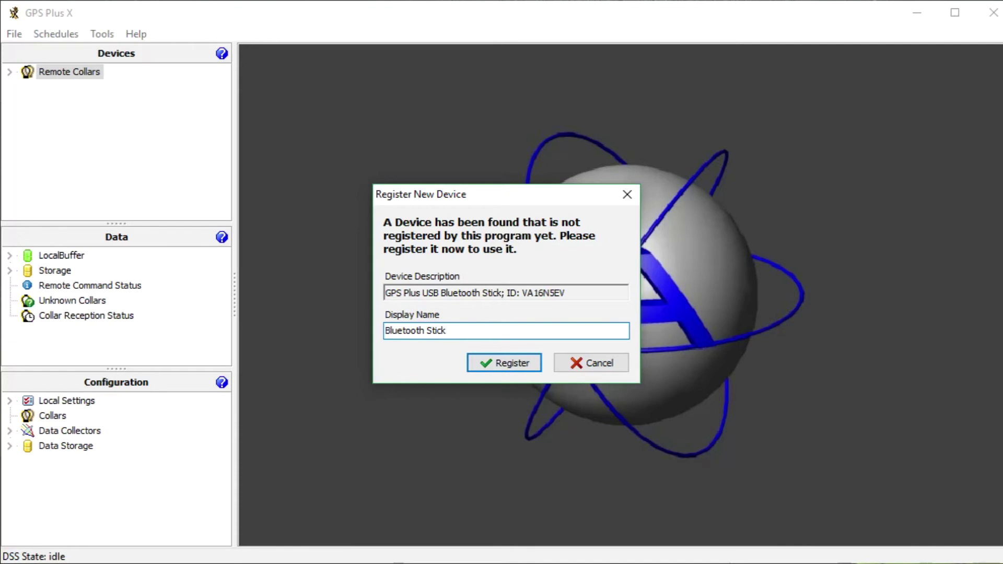
Register the Bluetooth Stick and show its USB Remote Stick Properties
click(506, 358)
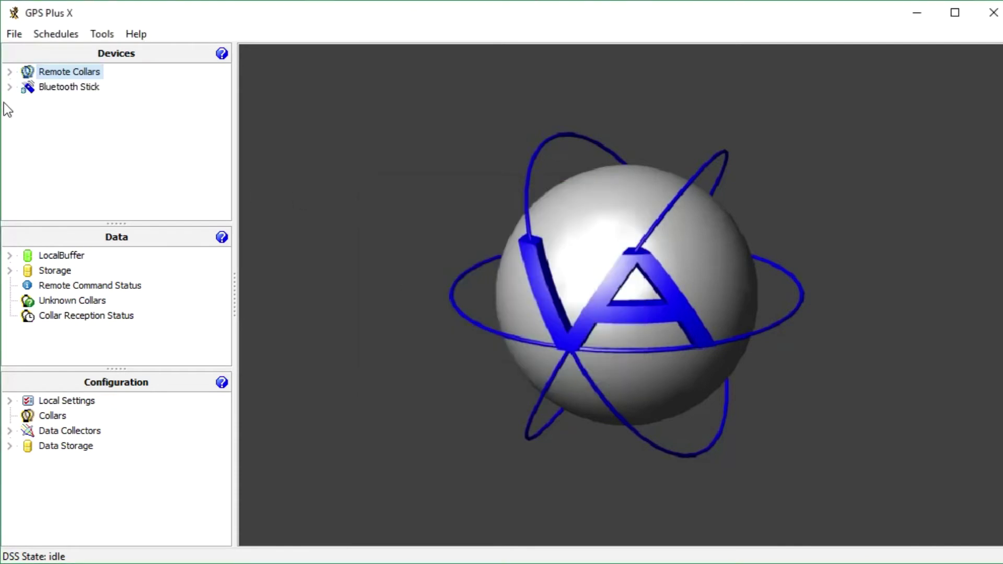
click(62, 86)
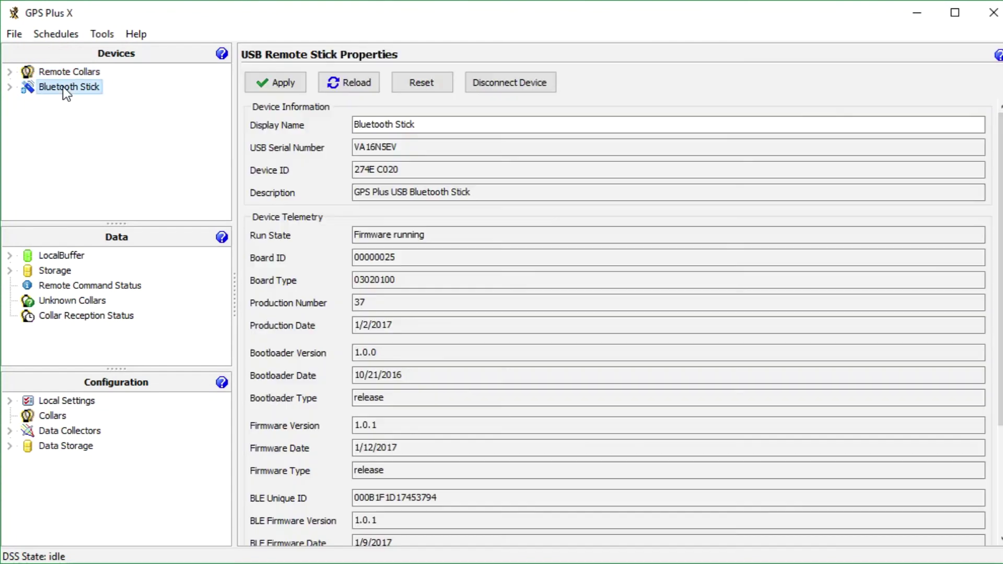
Open the User Configuration of VERTEX Lite Iridium collar 22122 under the Bluetooth Stick
click(10, 86)
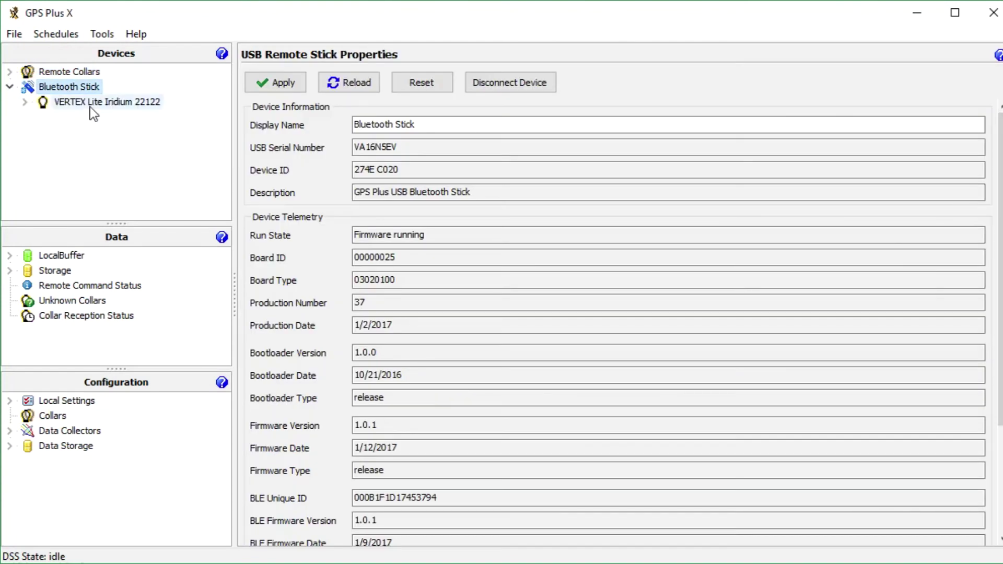
click(25, 104)
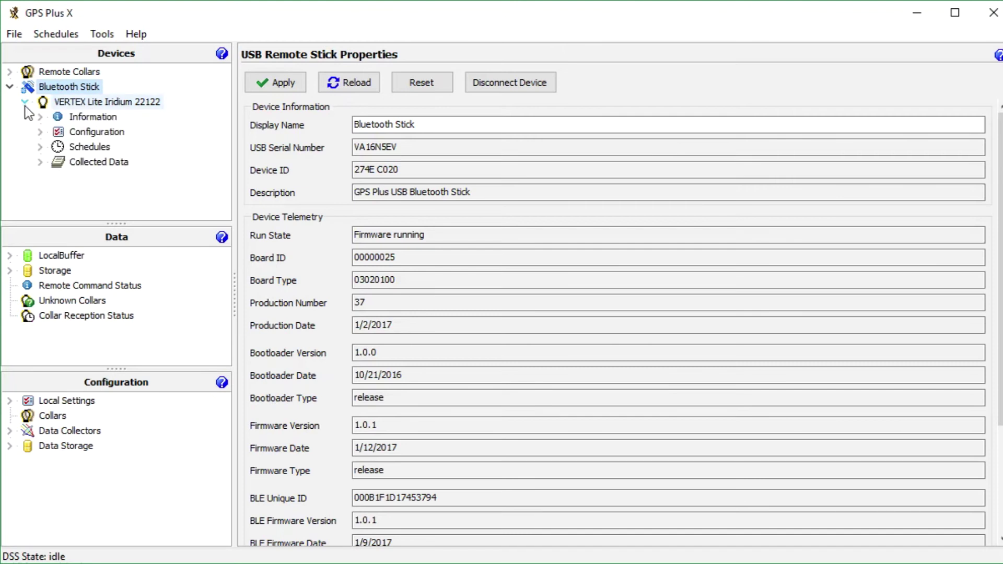
click(40, 162)
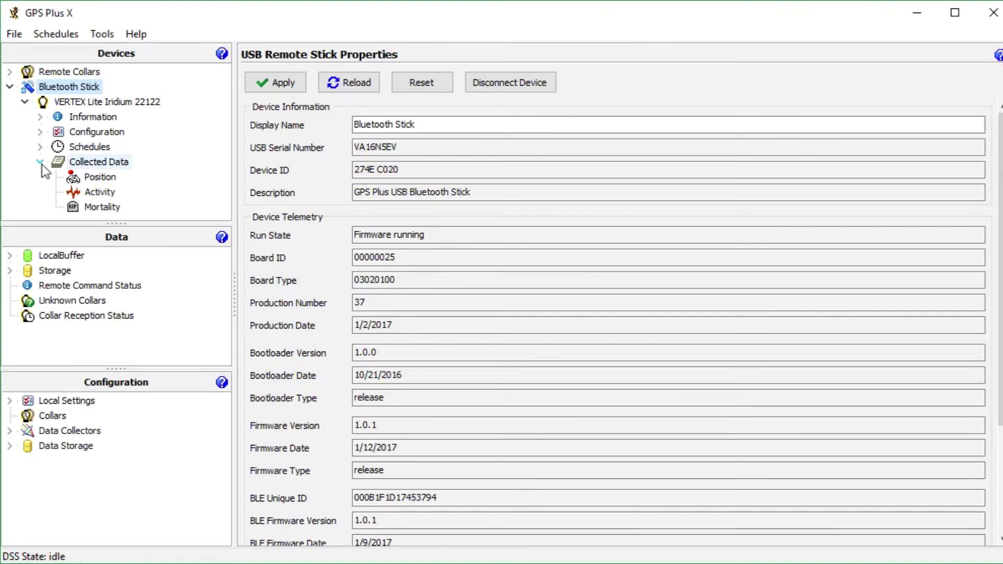
click(40, 163)
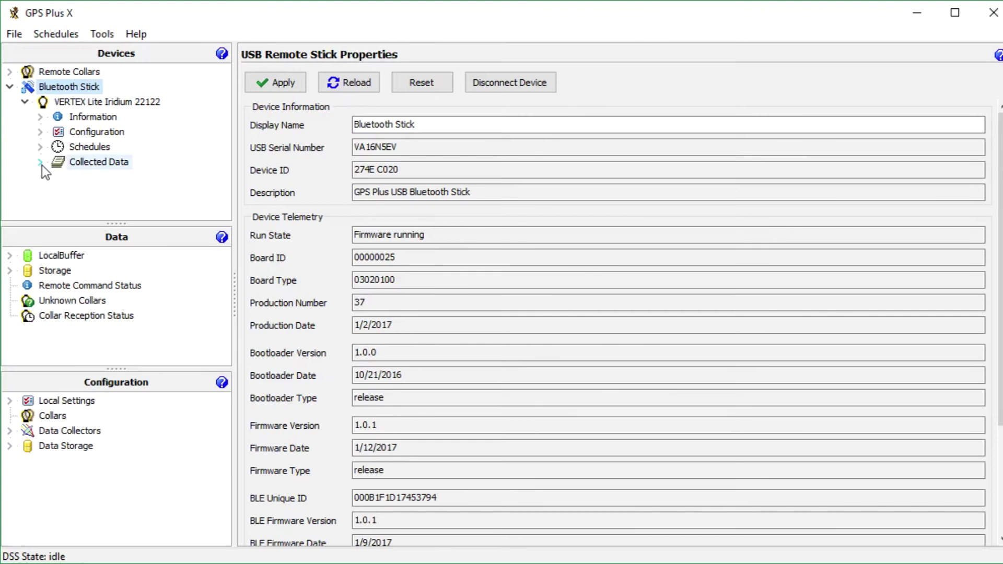
click(42, 132)
click(97, 148)
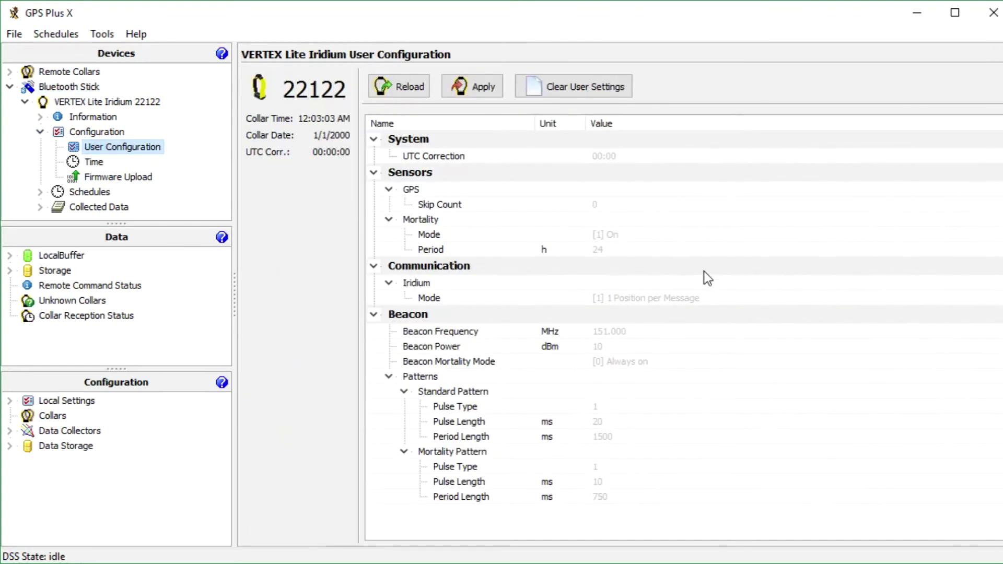
Set the collar's Iridium message mode to 4 positions per message
click(679, 296)
click(678, 297)
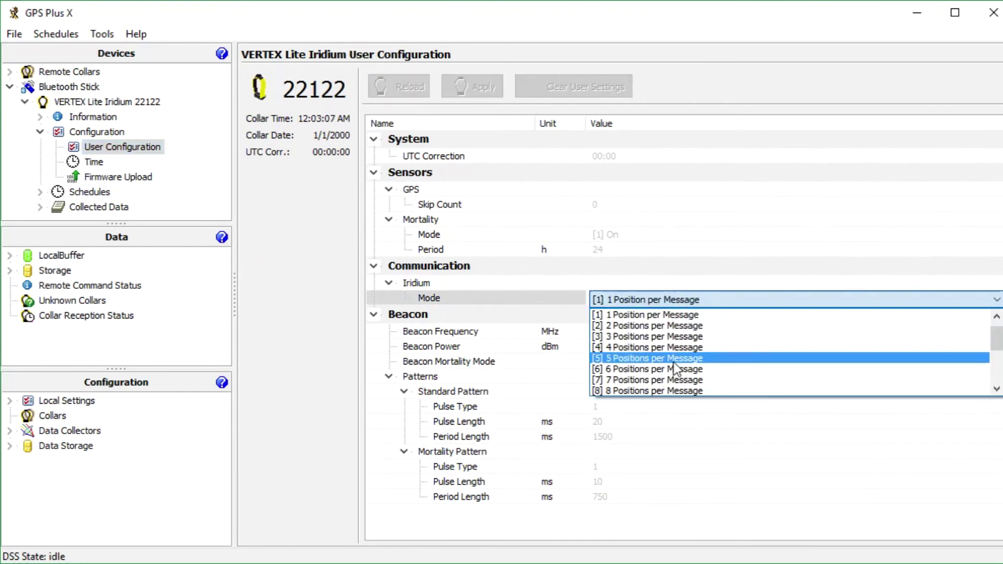
click(670, 348)
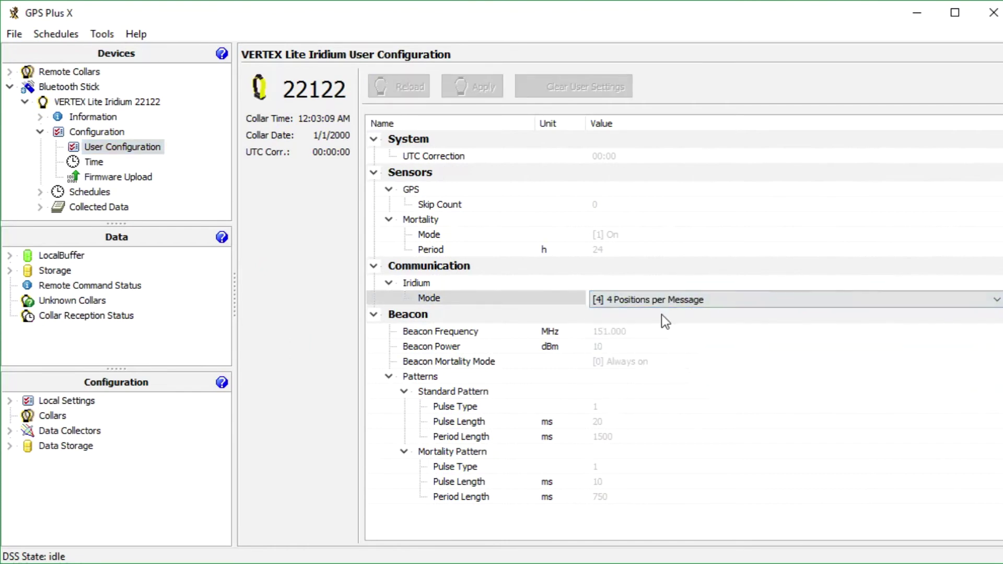
click(657, 271)
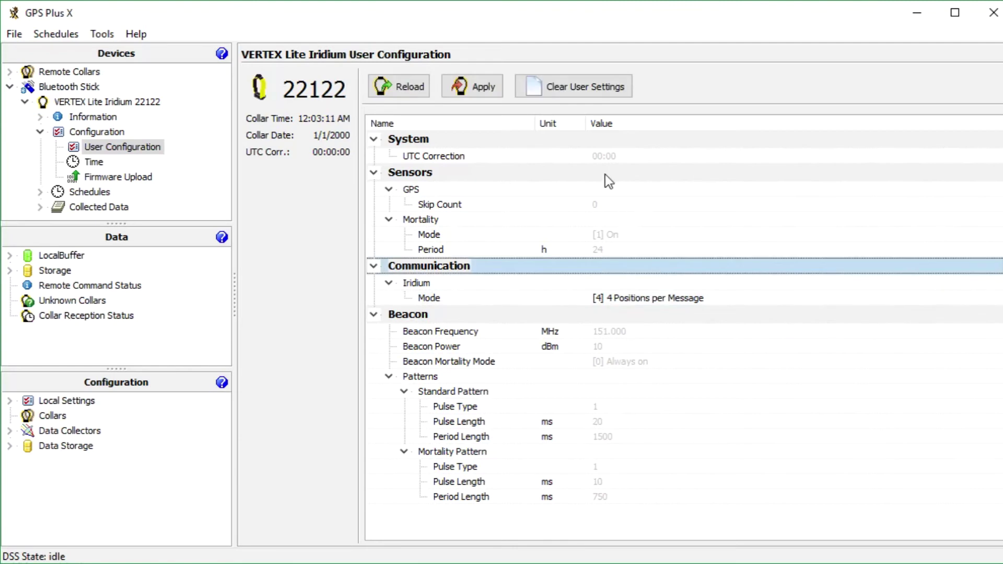
Set UTC Correction to 01:00 and apply the changed settings to collar 22122
click(601, 158)
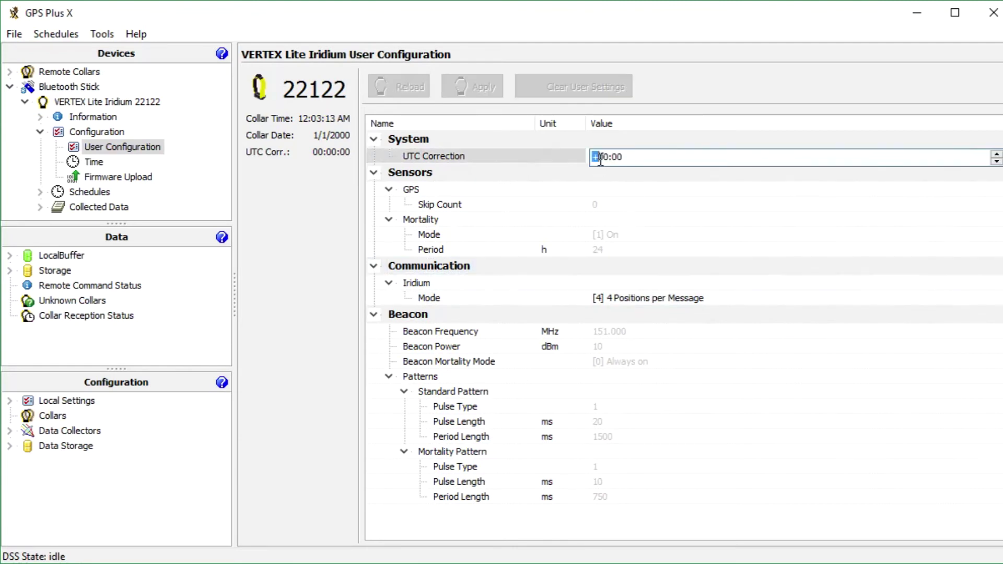
text(01)
click(690, 191)
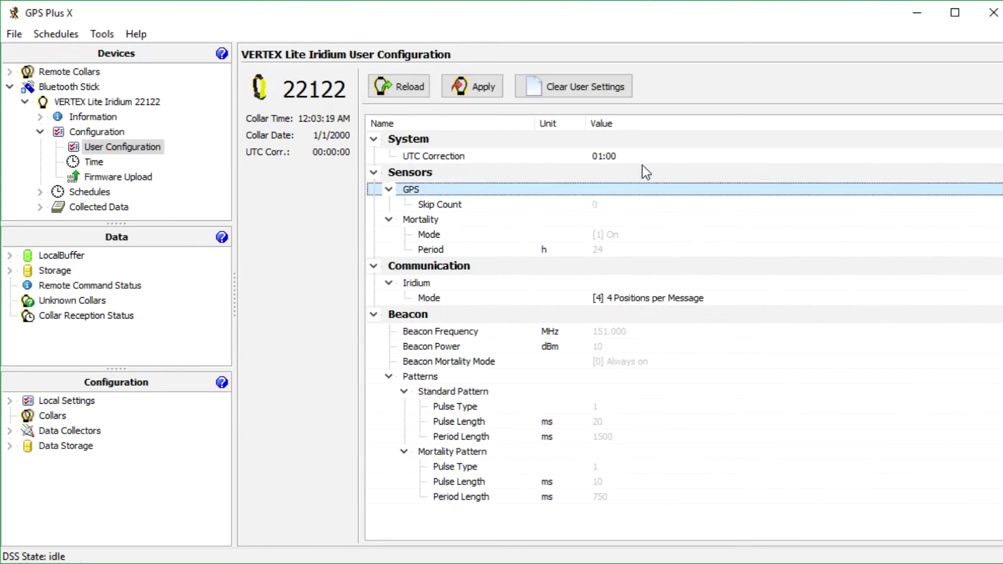
click(467, 89)
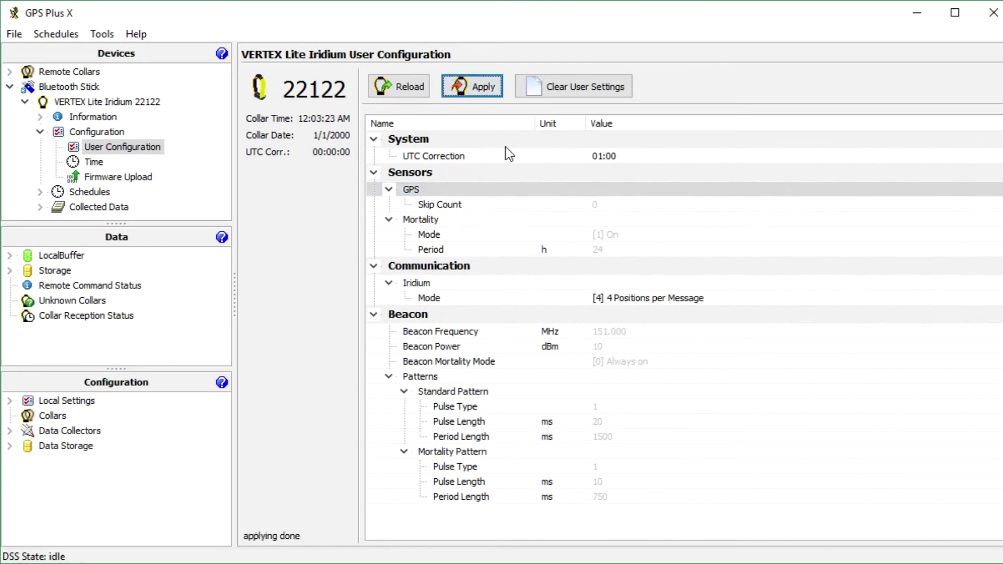
Open collar 22122's info file and check the UTC Correction 01:00 and Iridium Mode lines
click(38, 117)
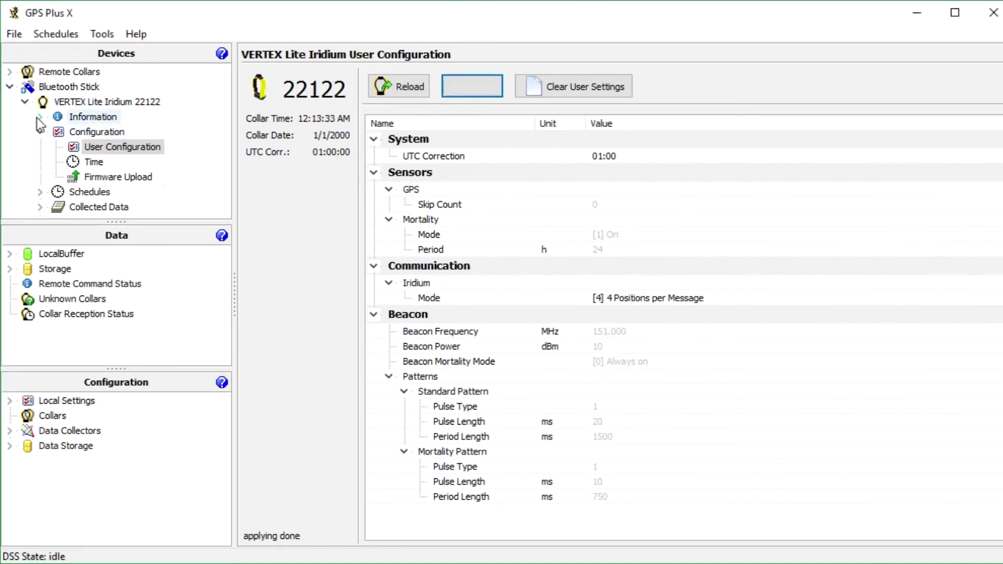
click(99, 162)
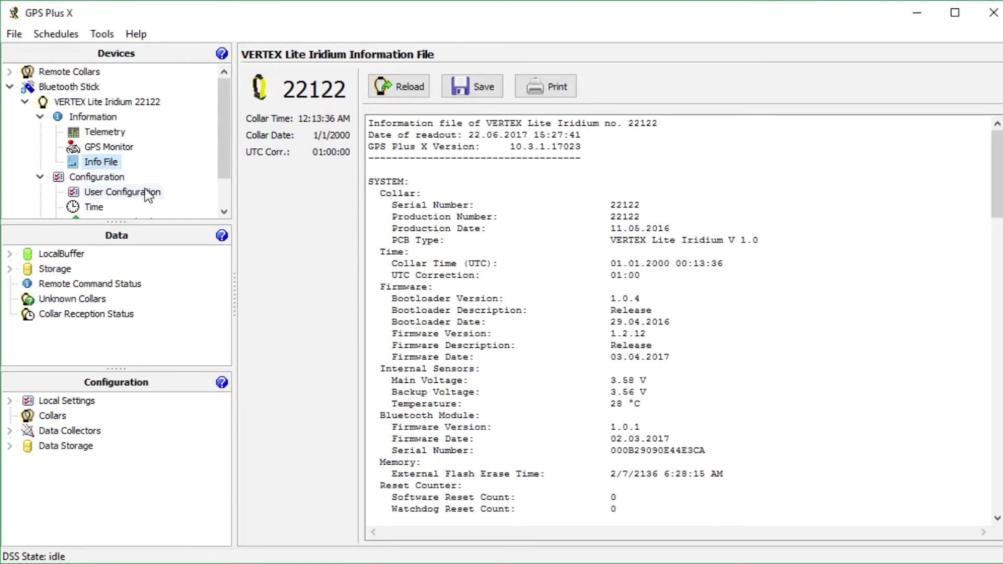
drag(389, 276, 686, 275)
click(670, 282)
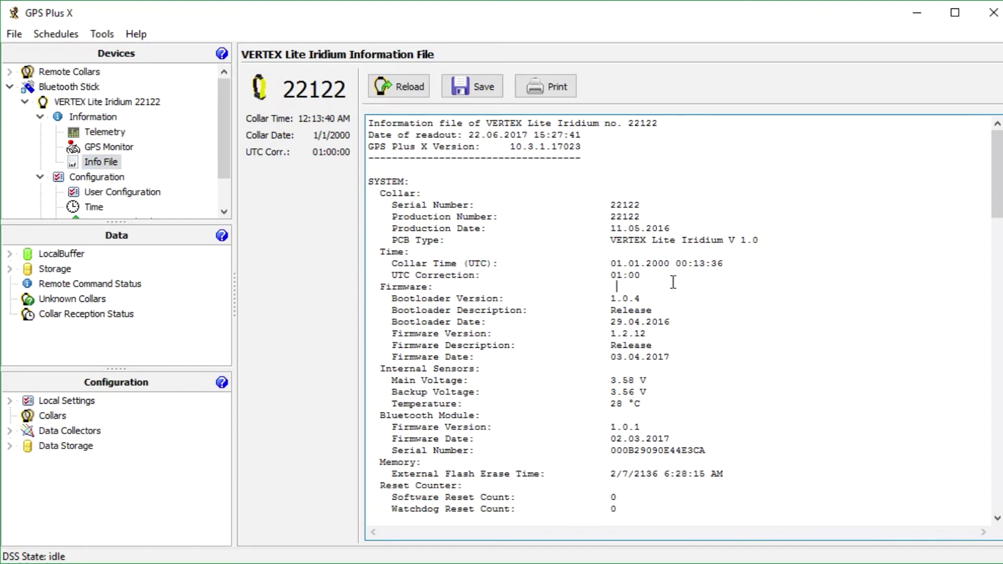
drag(997, 192, 981, 345)
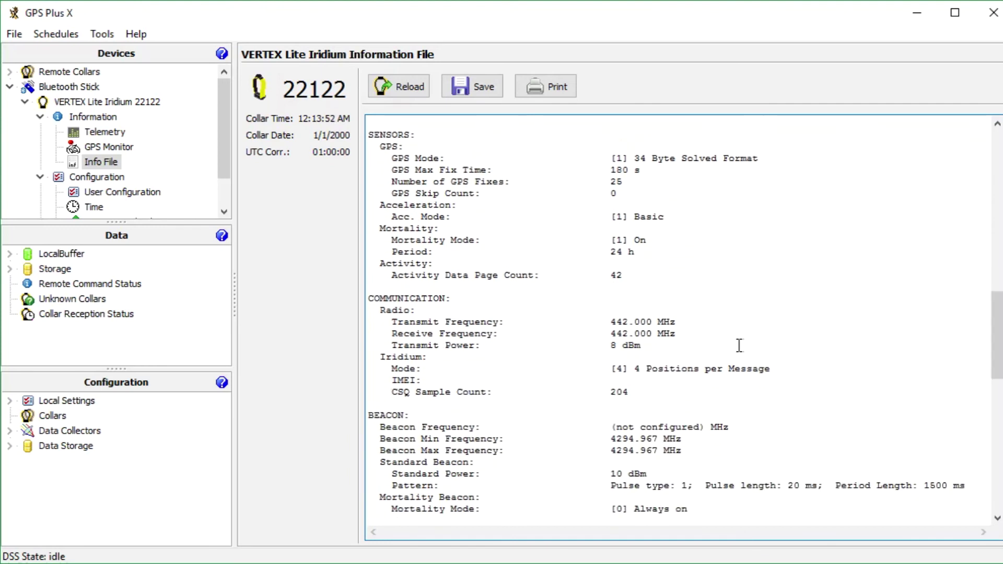
drag(385, 372, 783, 372)
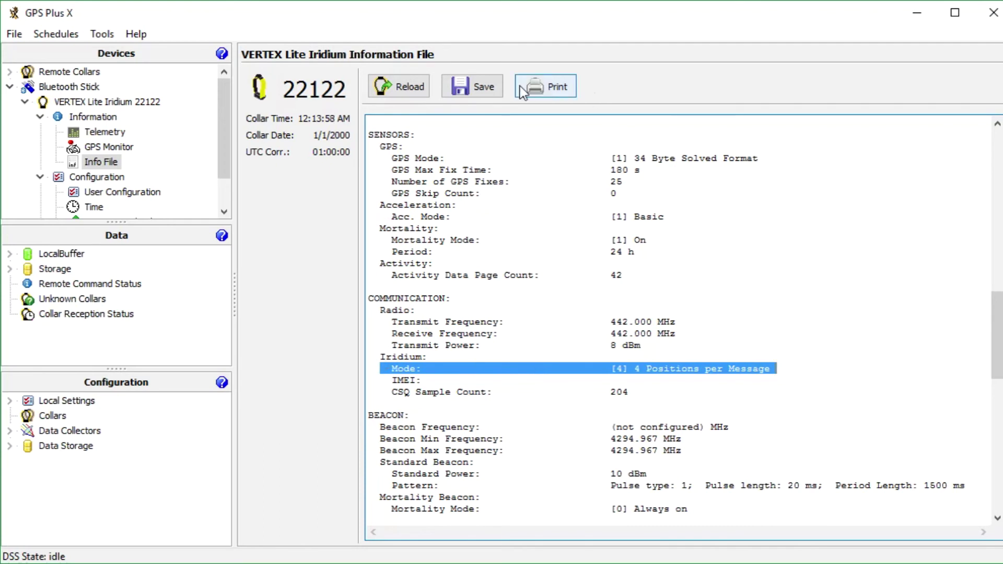
Save the info file to the Desktop and return to User Configuration
click(473, 87)
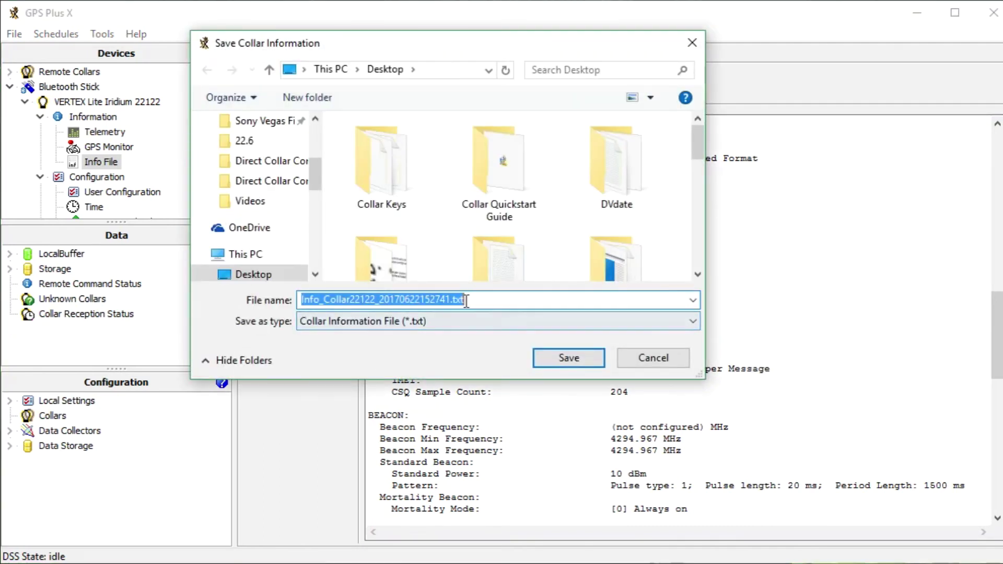
click(581, 366)
click(489, 321)
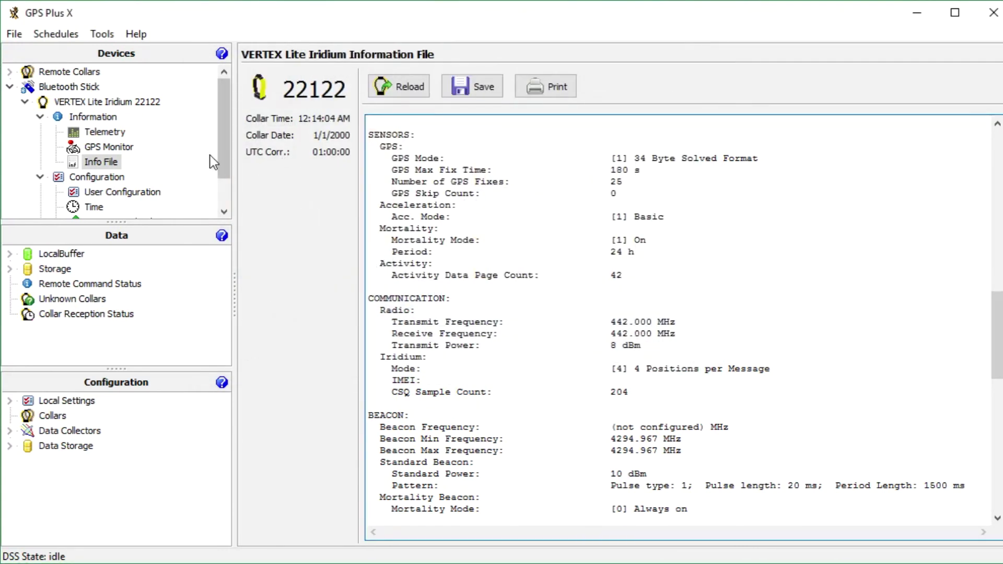
drag(223, 135, 222, 145)
click(114, 175)
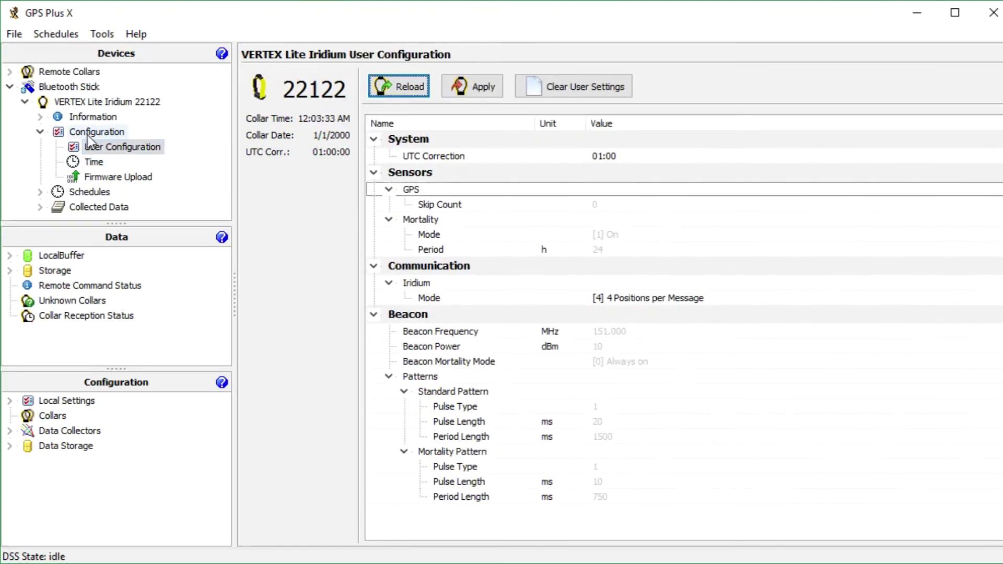
Collapse Configuration and expand Schedules to list the GPS, Beacon and Files Upload schedules
click(41, 132)
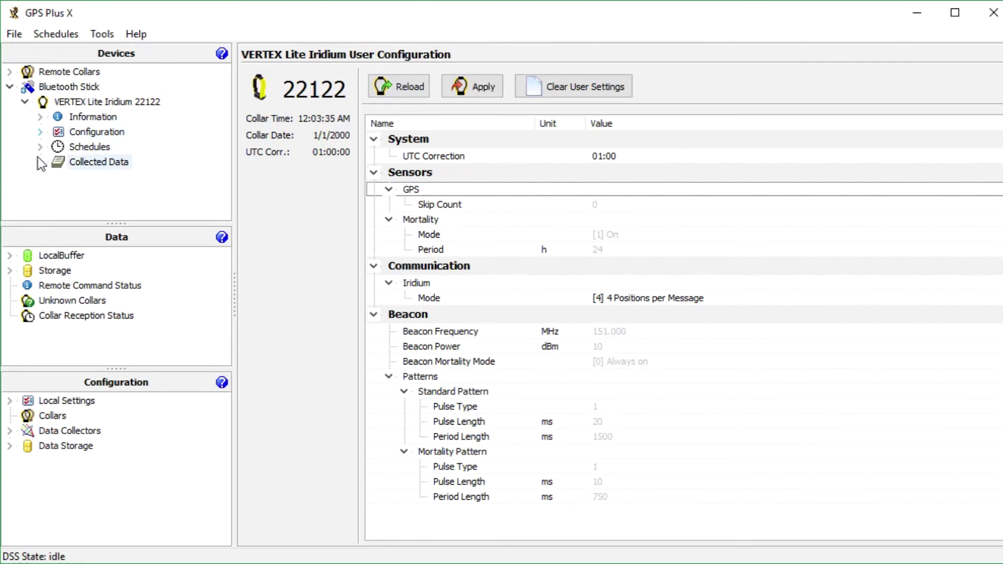
click(39, 147)
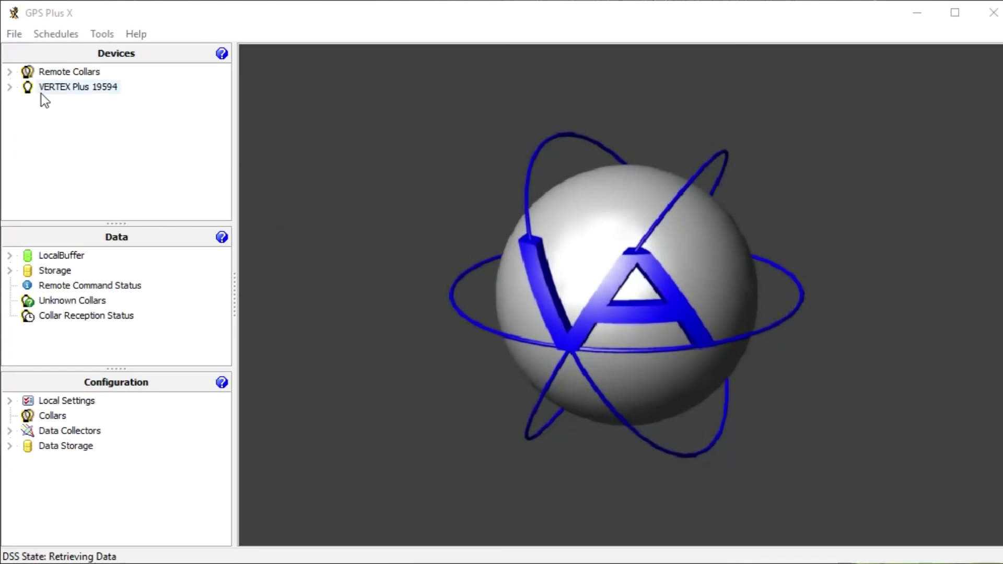
Open VERTEX Plus 19594's GPS schedule, showing one rule with a fix every 2 hours
click(10, 87)
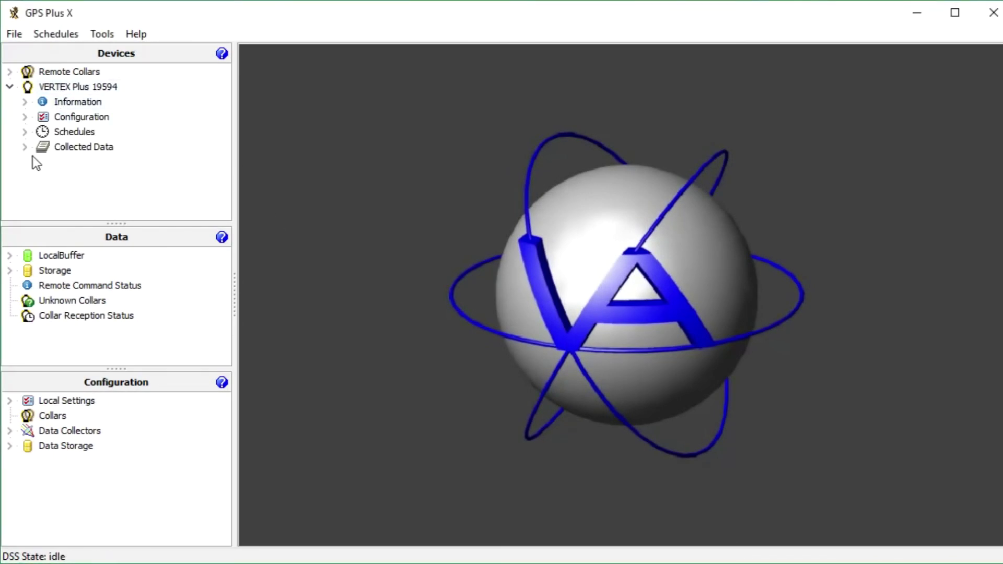
click(25, 117)
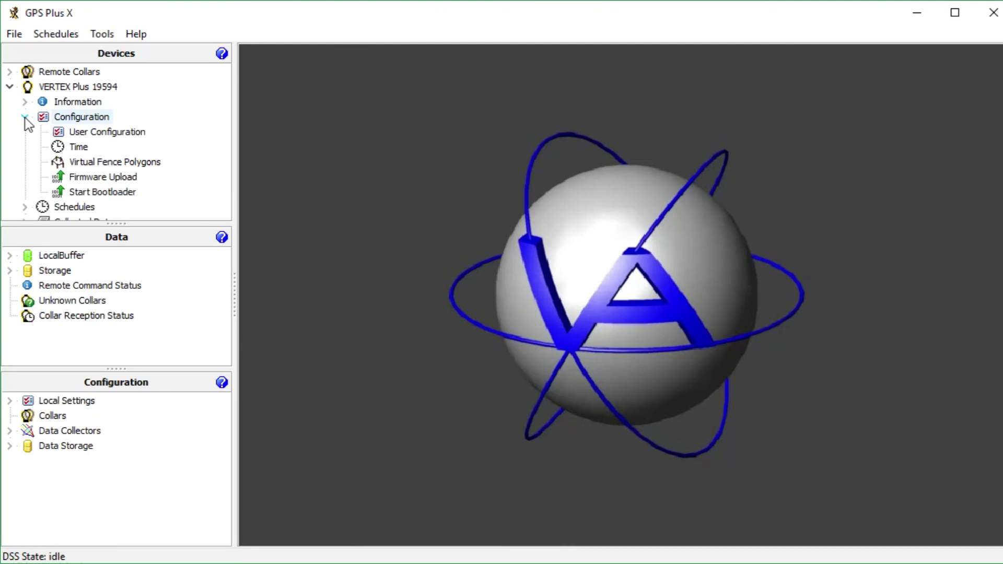
click(25, 118)
click(24, 146)
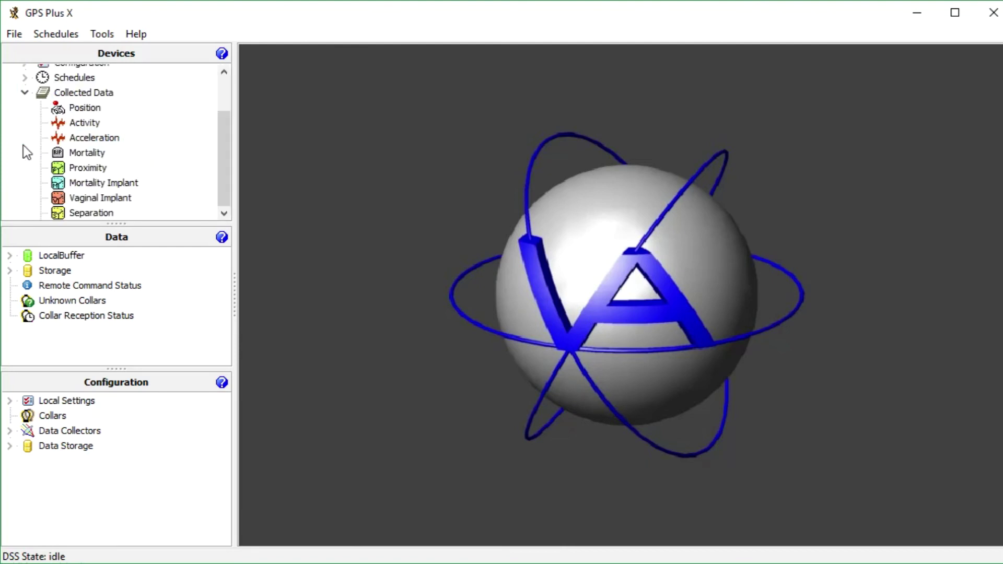
scroll(24, 145, up, 2)
click(24, 146)
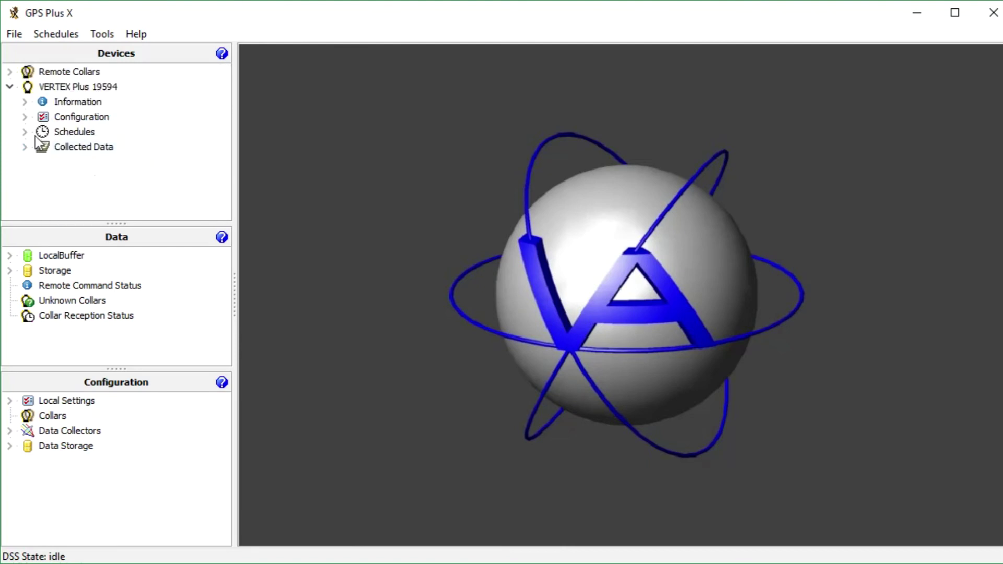
click(25, 131)
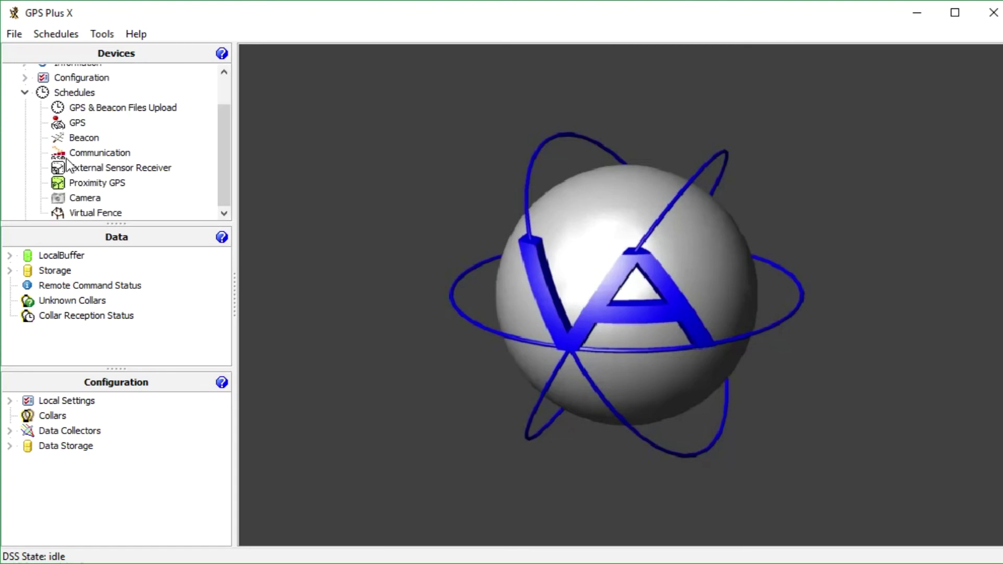
click(78, 123)
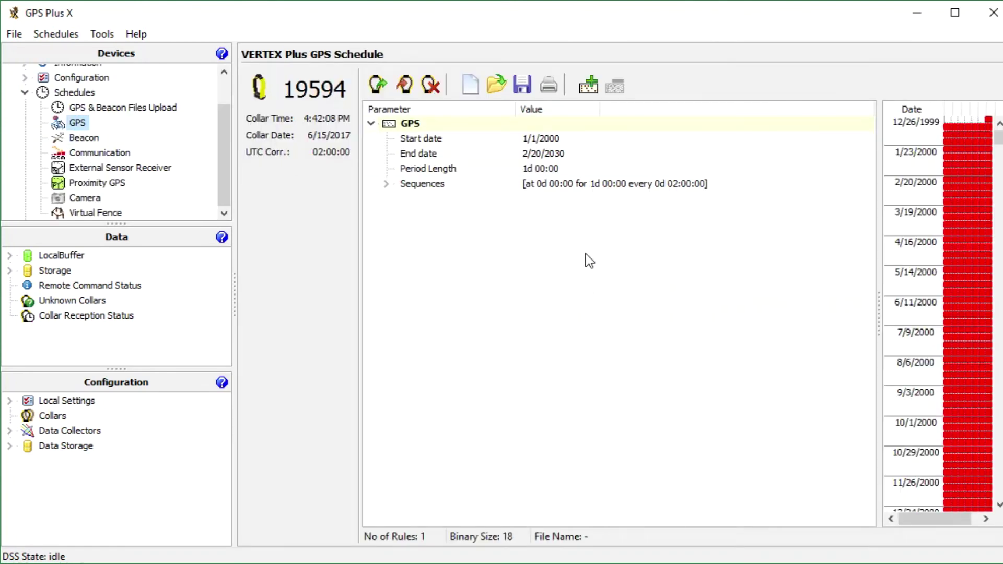
In the sequence settings, keep the 1d 00:00 duration and change the fix rate to 0d 04:00:00
click(387, 184)
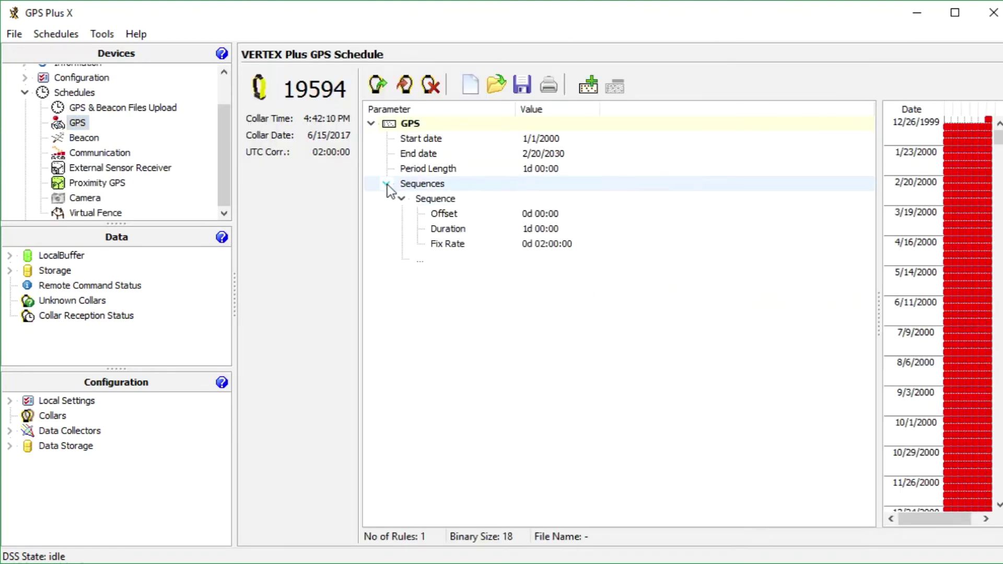
click(539, 244)
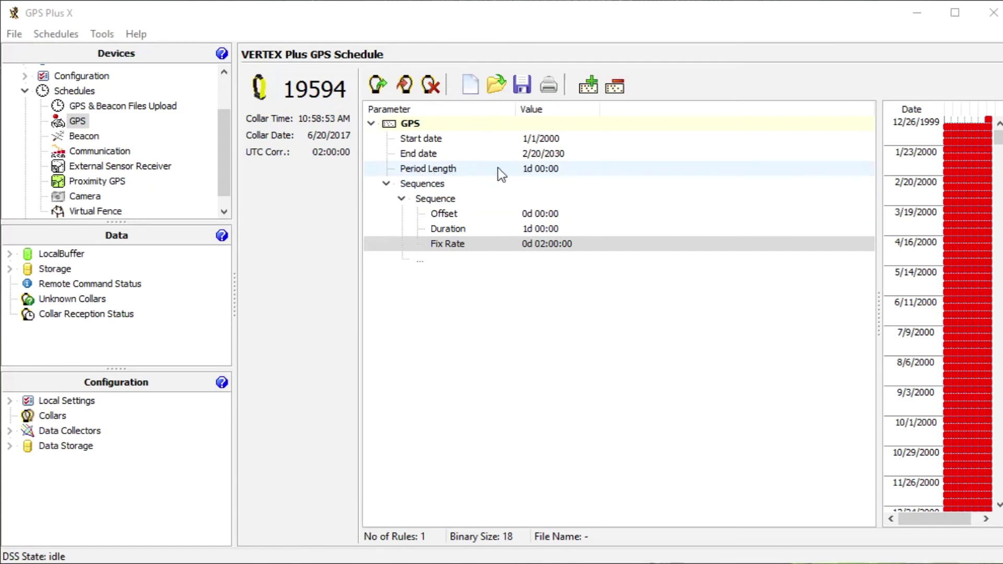
click(442, 216)
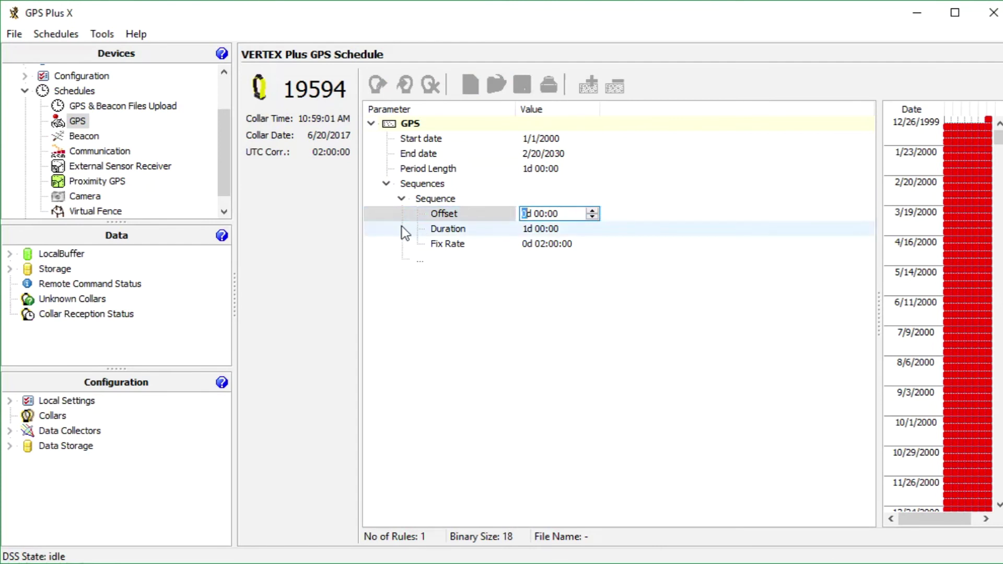
click(438, 231)
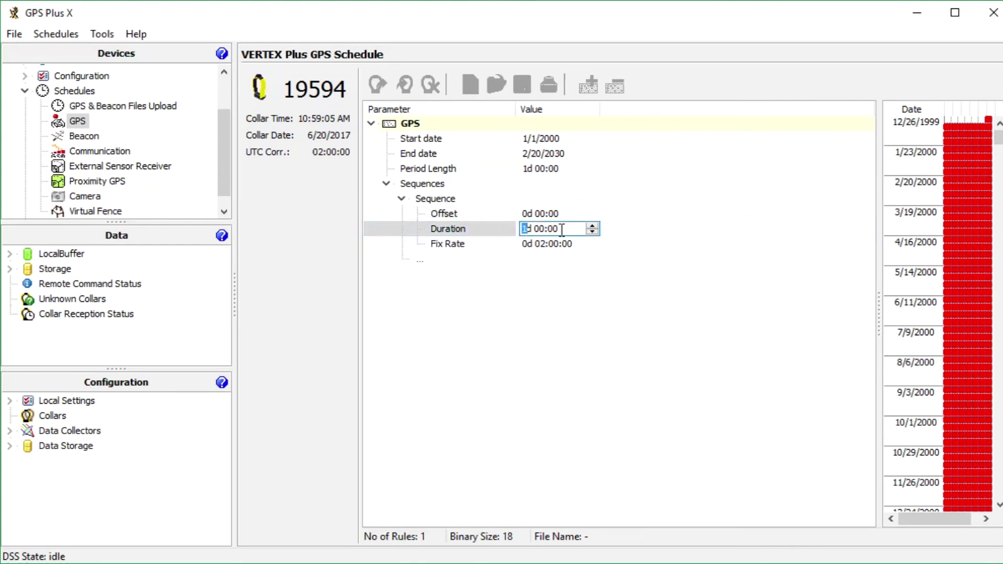
click(470, 268)
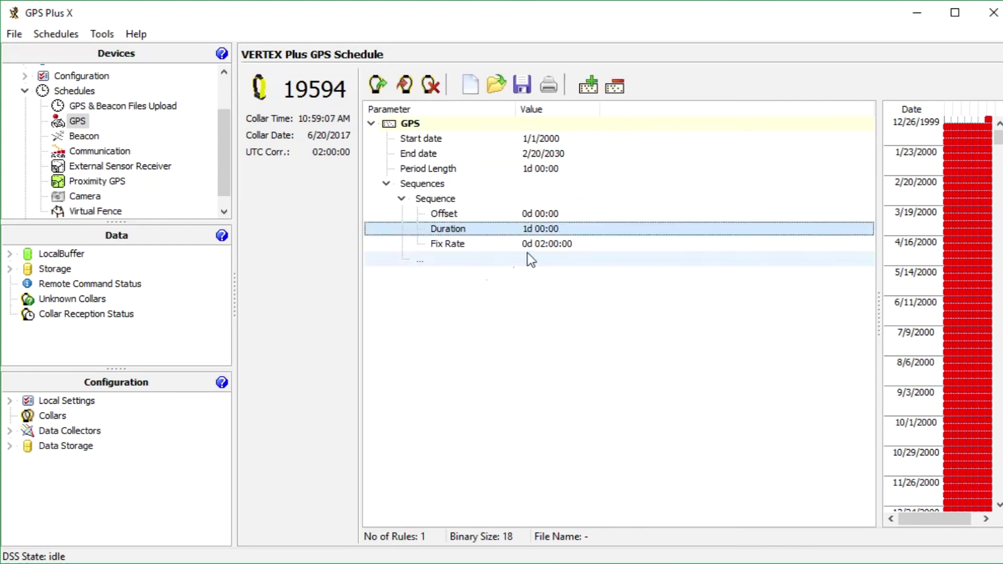
click(442, 245)
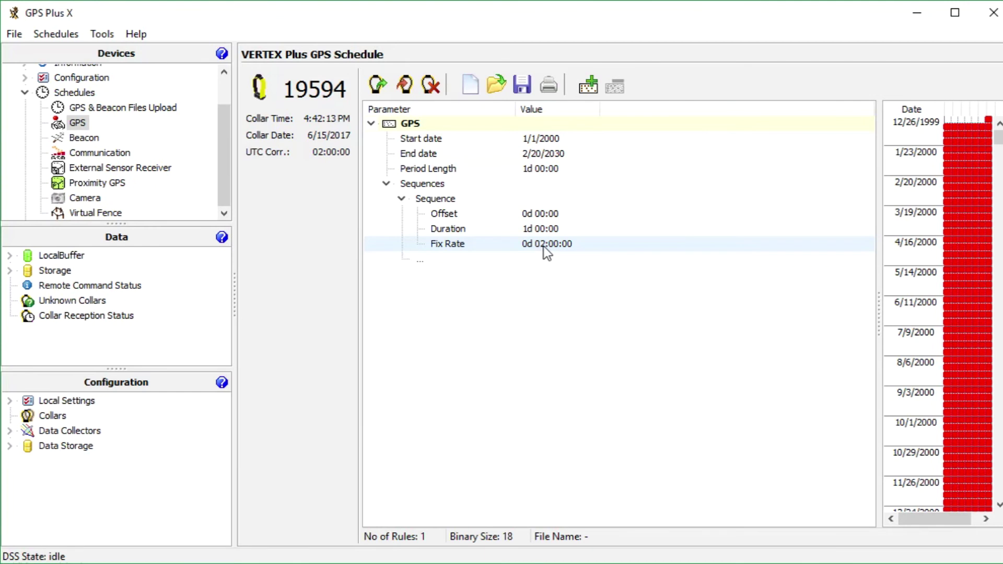
click(543, 246)
click(545, 243)
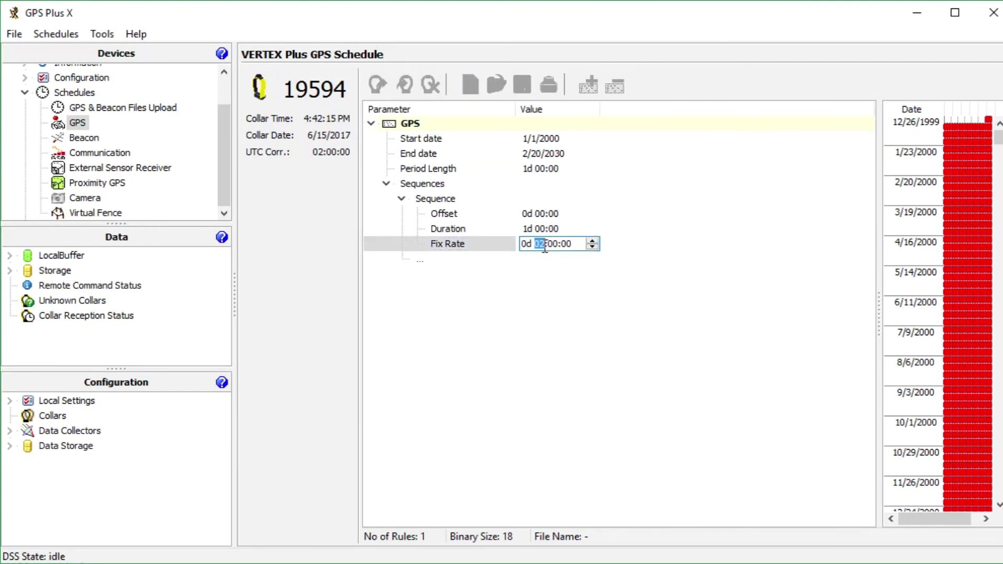
text(4)
key(Return)
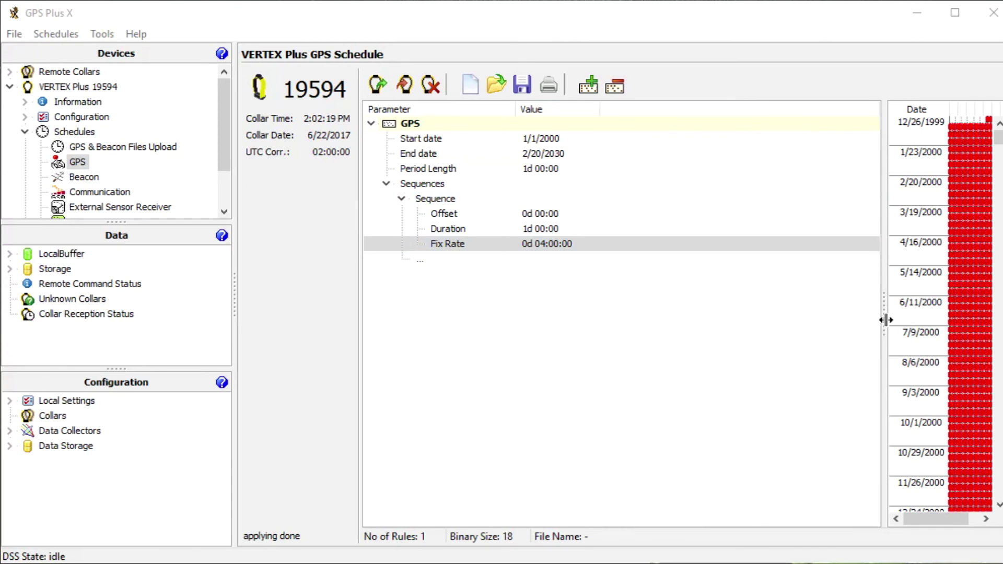
Shrink the calendar preview to a narrow strip so the rule list is wider
drag(884, 318, 748, 317)
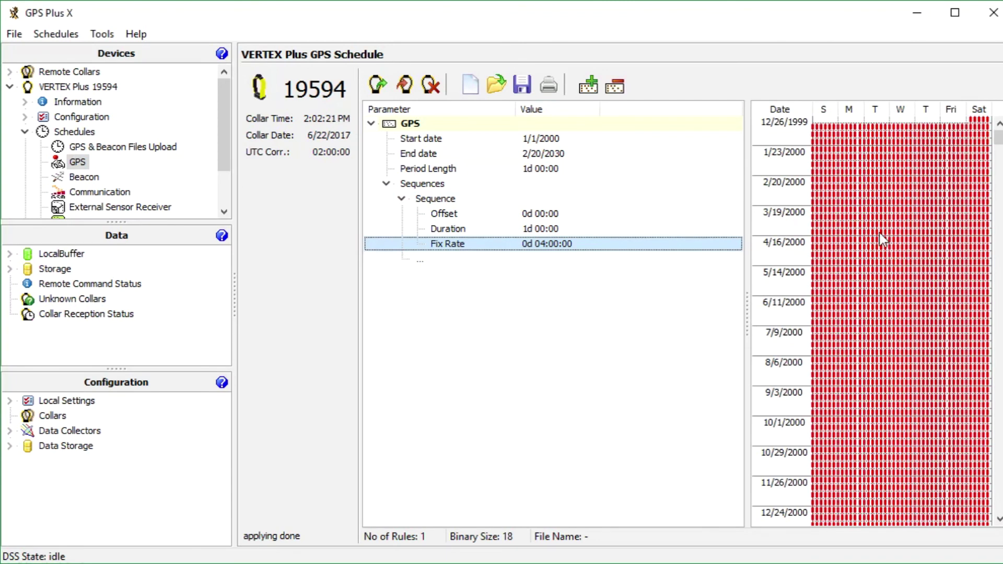
mouse_move(883, 239)
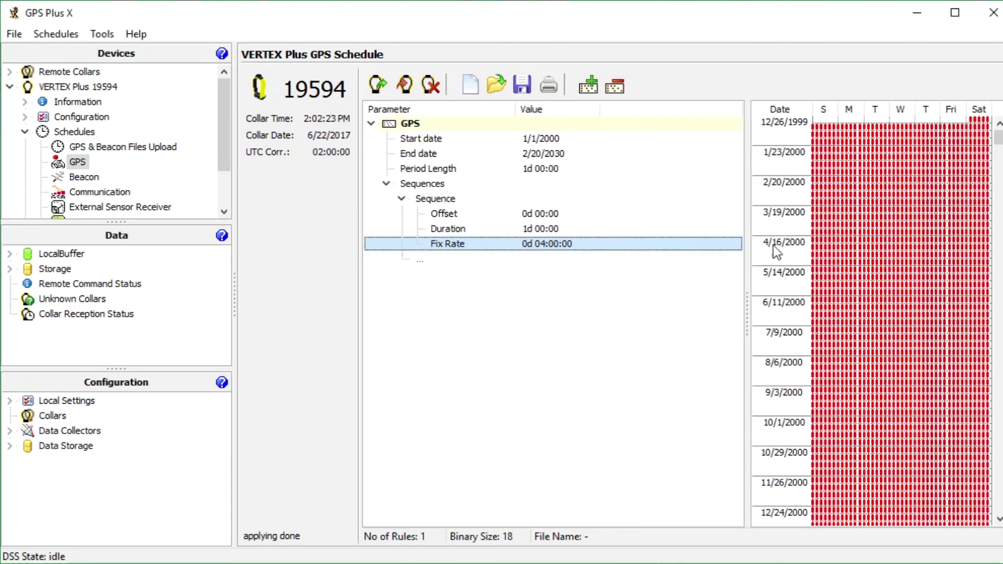
drag(745, 312, 887, 314)
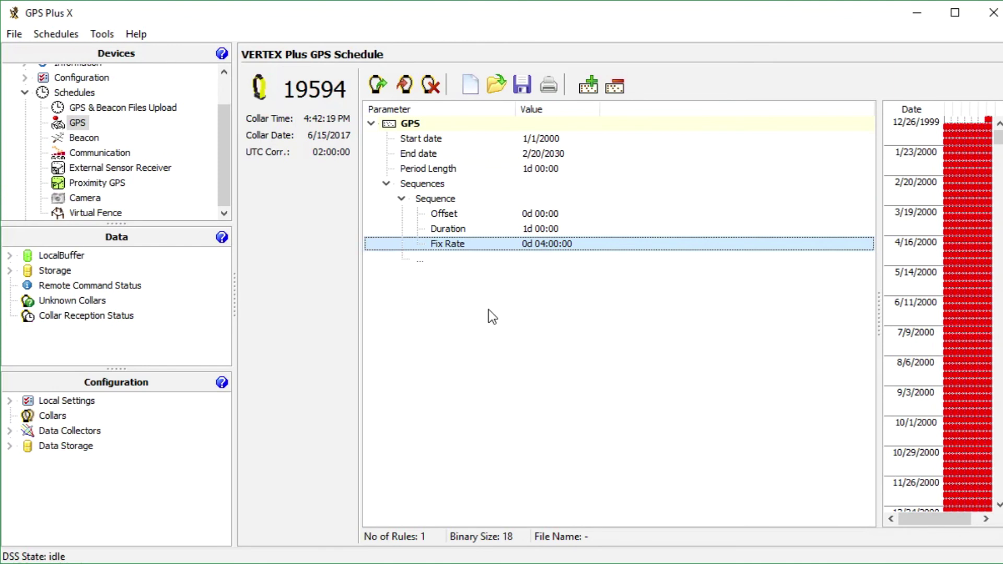
Add a second rule running 6/18/2017 to 6/30/2018 with a one-day period
click(588, 85)
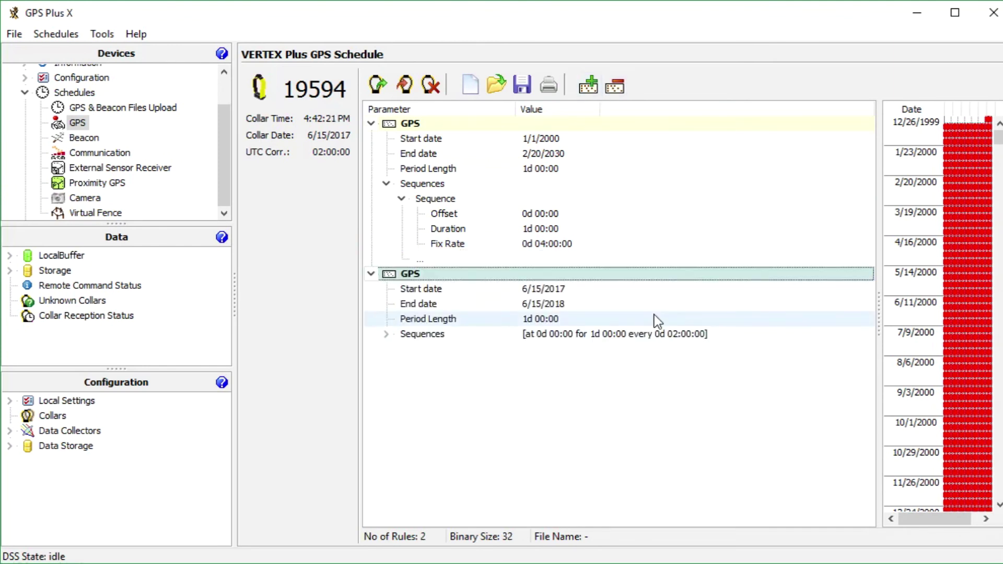
click(541, 291)
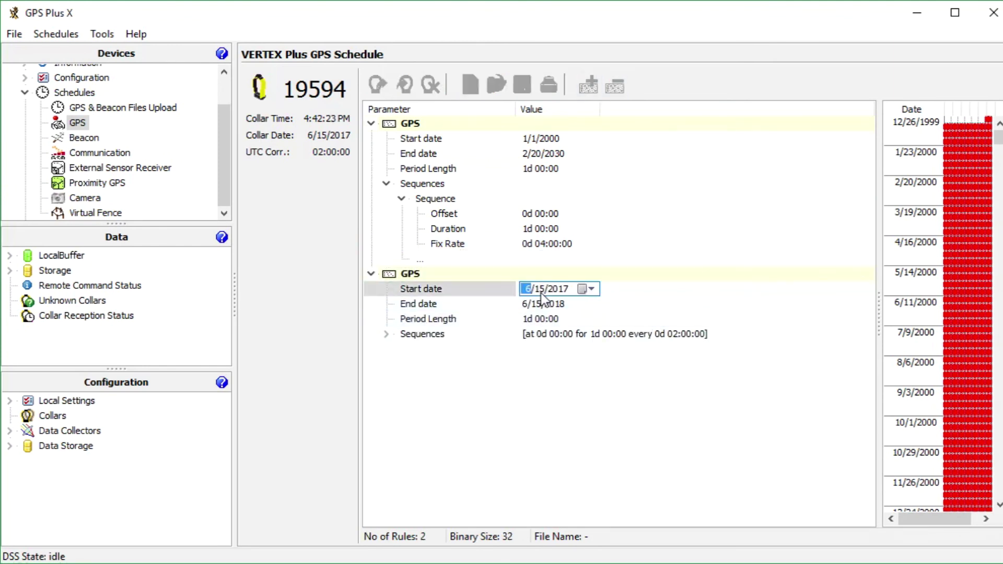
click(539, 291)
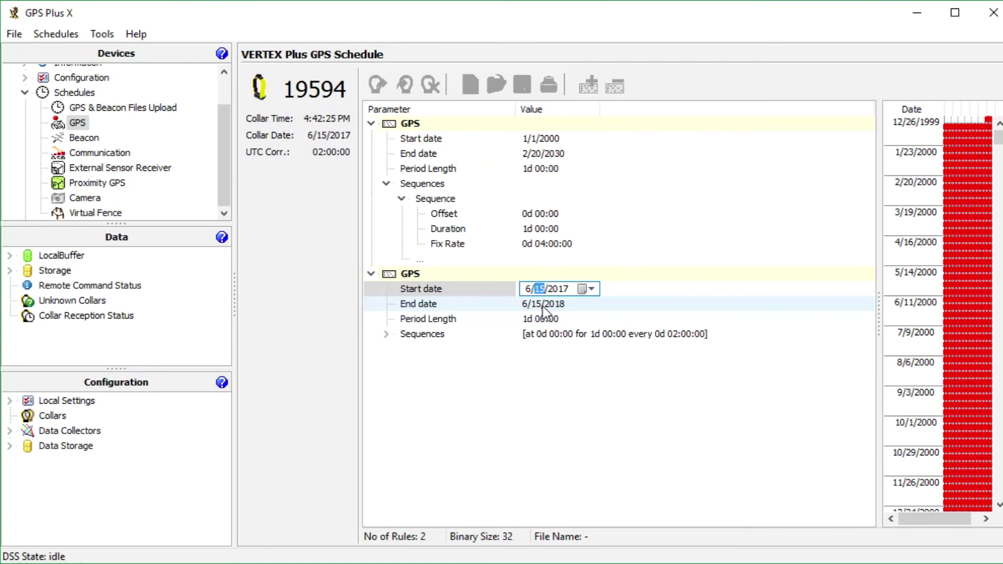
click(531, 306)
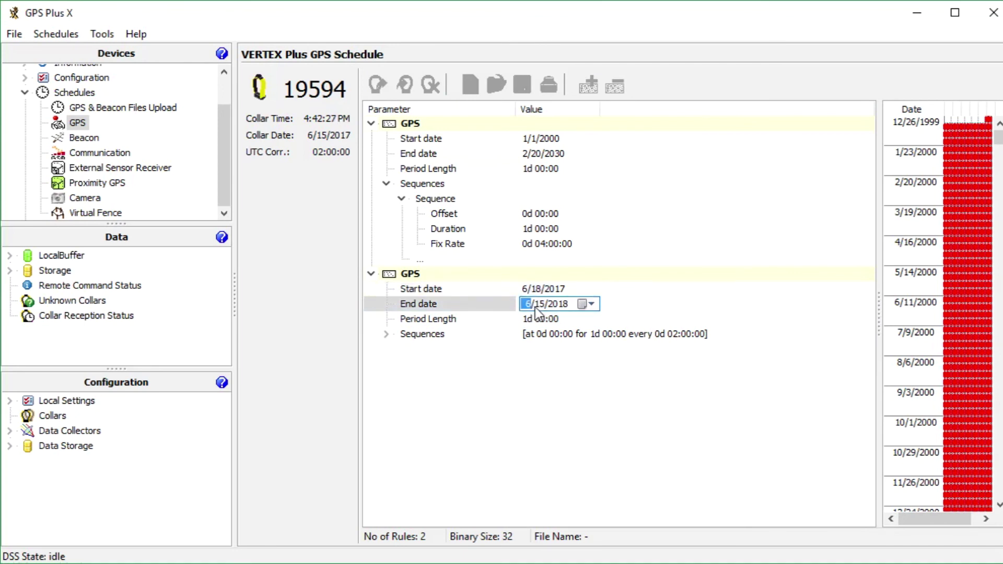
click(540, 307)
text(30)
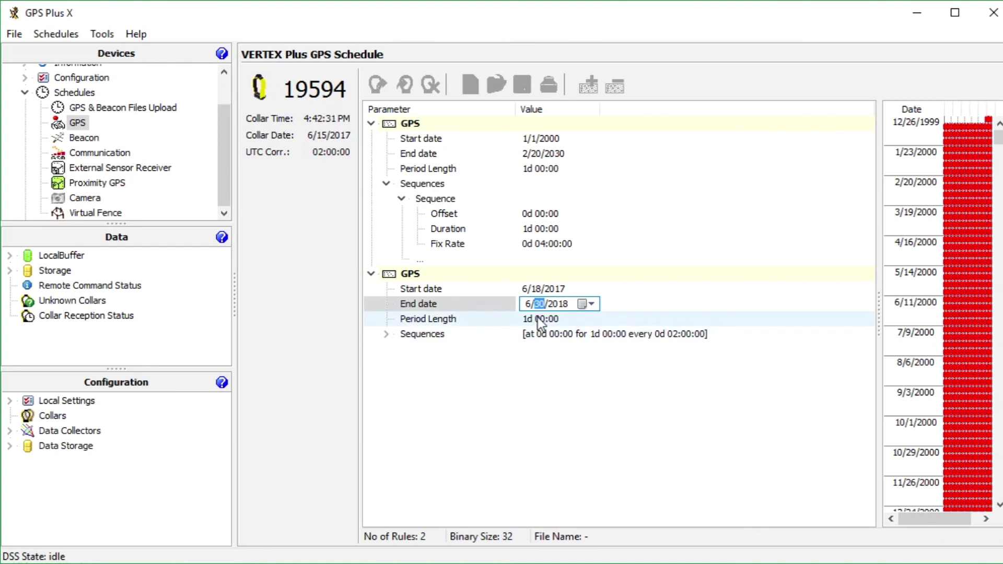
click(538, 320)
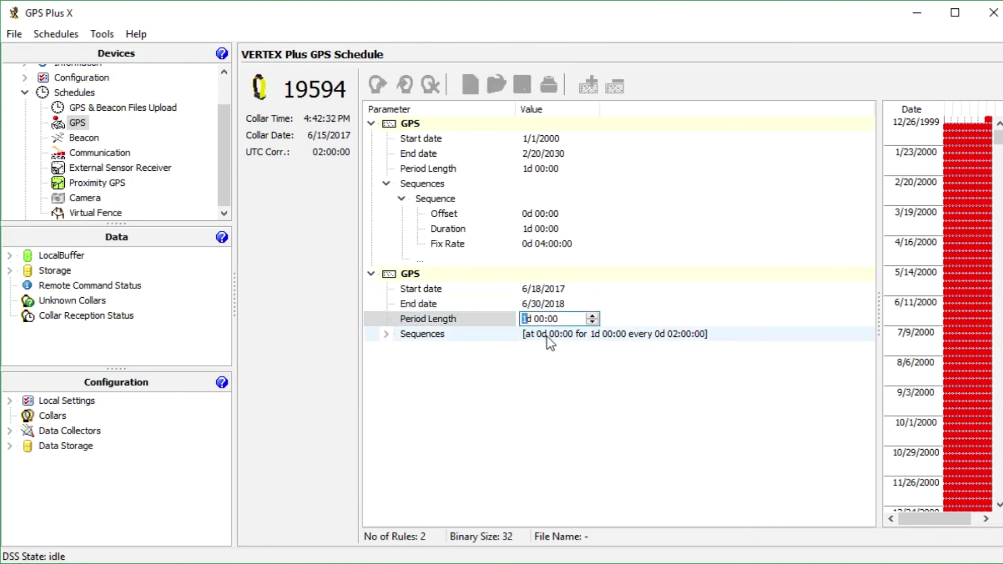
click(575, 337)
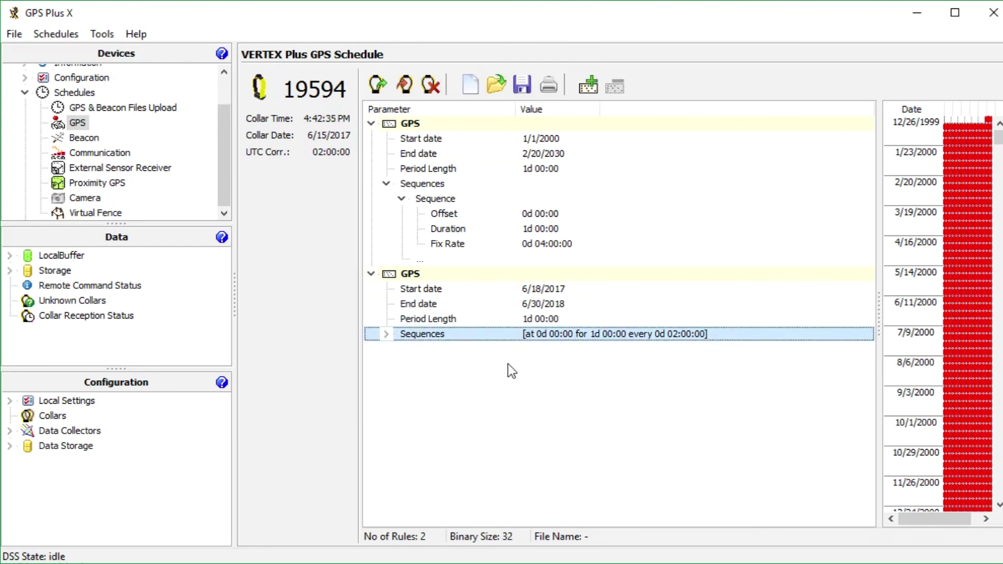
Set the second rule's sequence fix rate to 0d 00:30:00
click(386, 335)
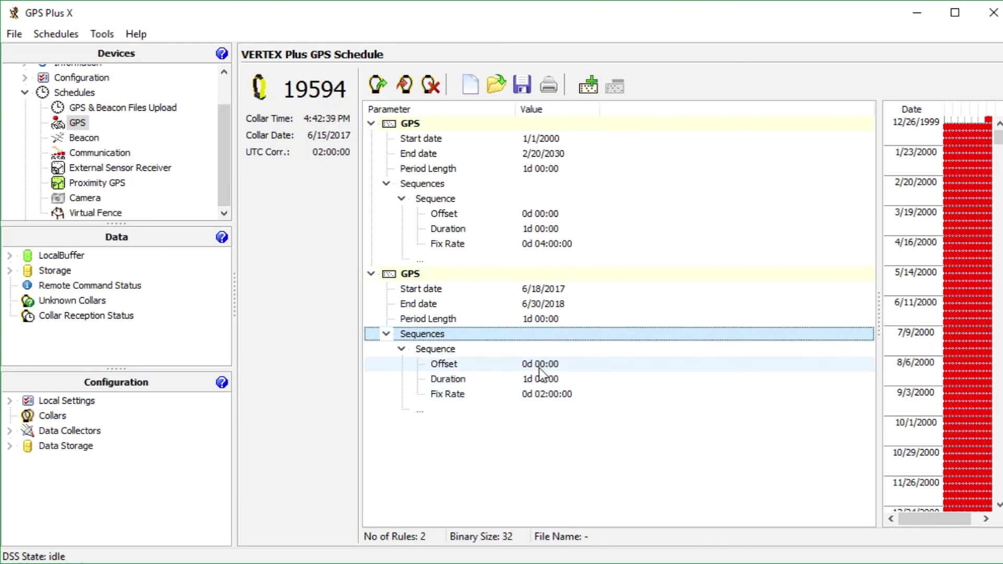
click(542, 396)
click(542, 396)
click(543, 396)
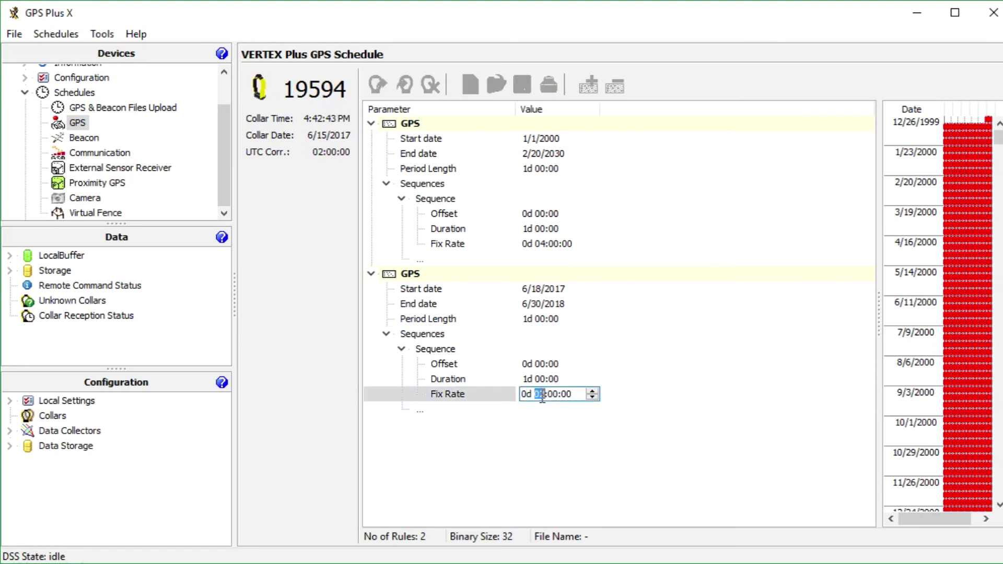
text(0030)
key(Return)
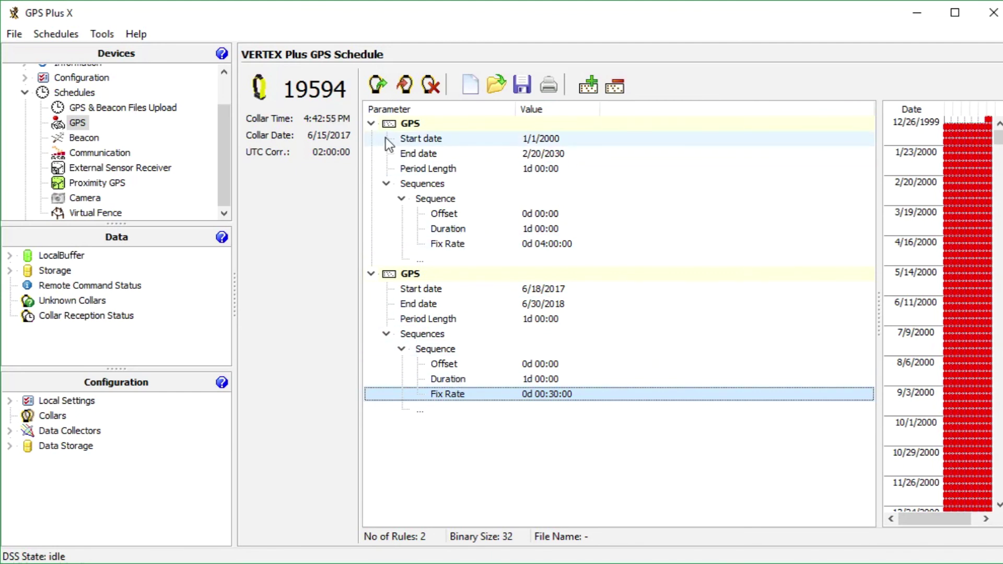
Apply the two-rule schedule to collar 19594 and open its VERTEX Plus information file
click(404, 85)
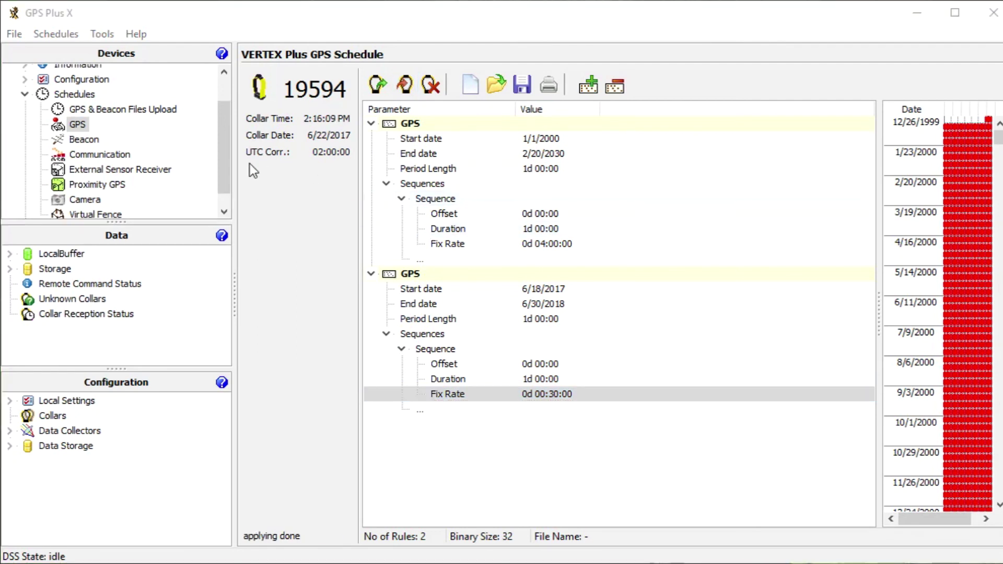
drag(226, 161, 226, 135)
click(24, 101)
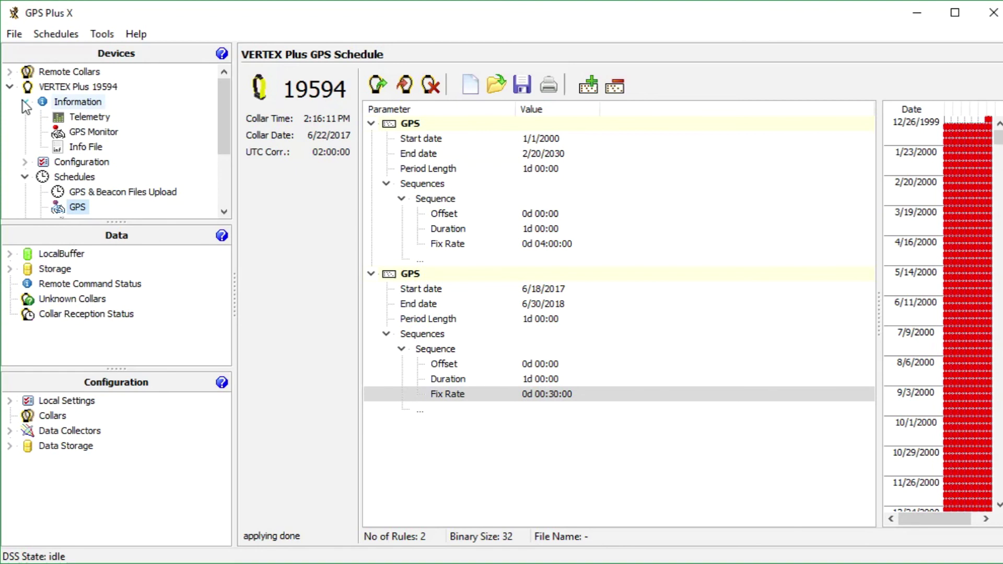
click(82, 147)
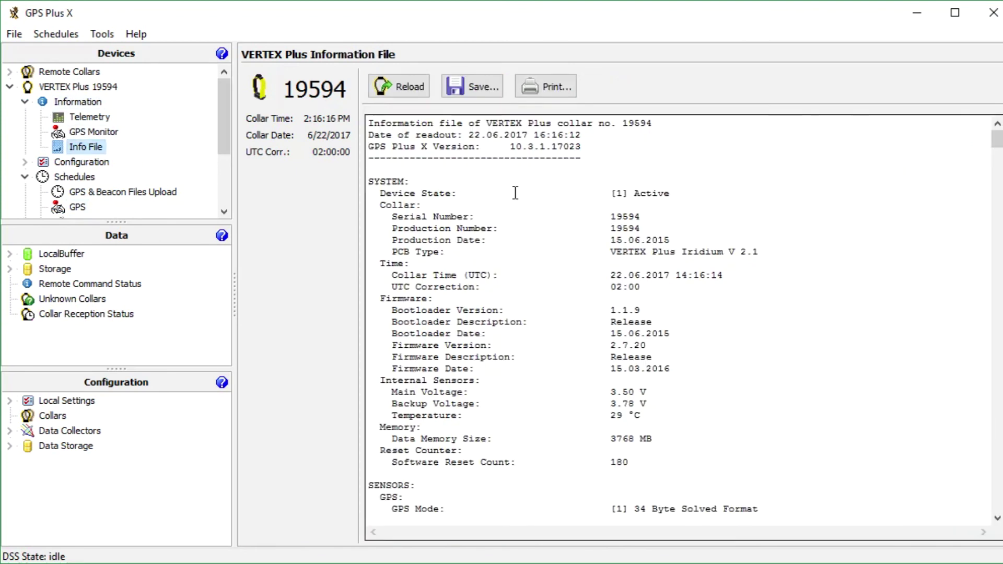
Scroll the information file to check the GPS Schedule section's 04:00:00 and 00:30:00 rules
drag(998, 152, 983, 223)
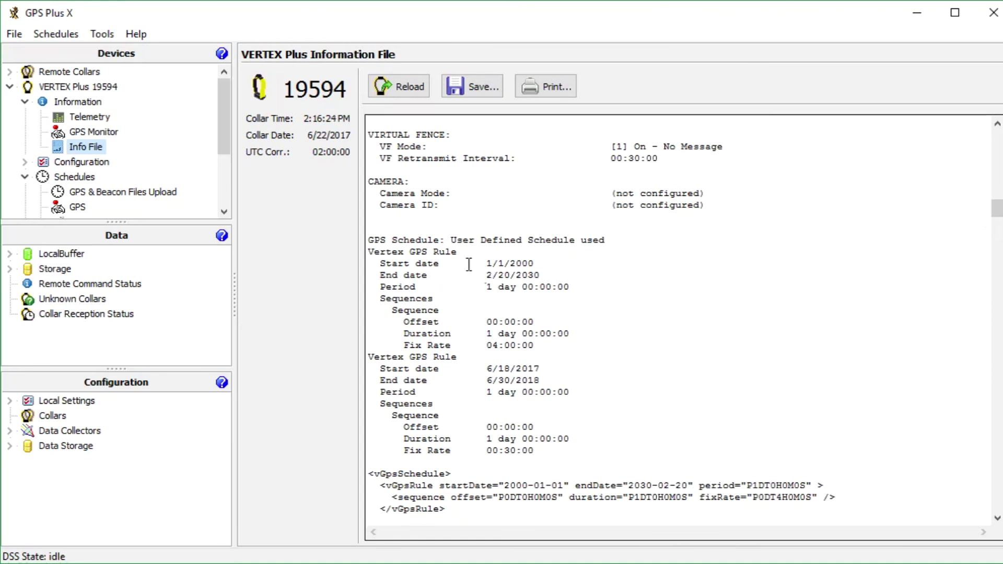
drag(368, 240, 602, 458)
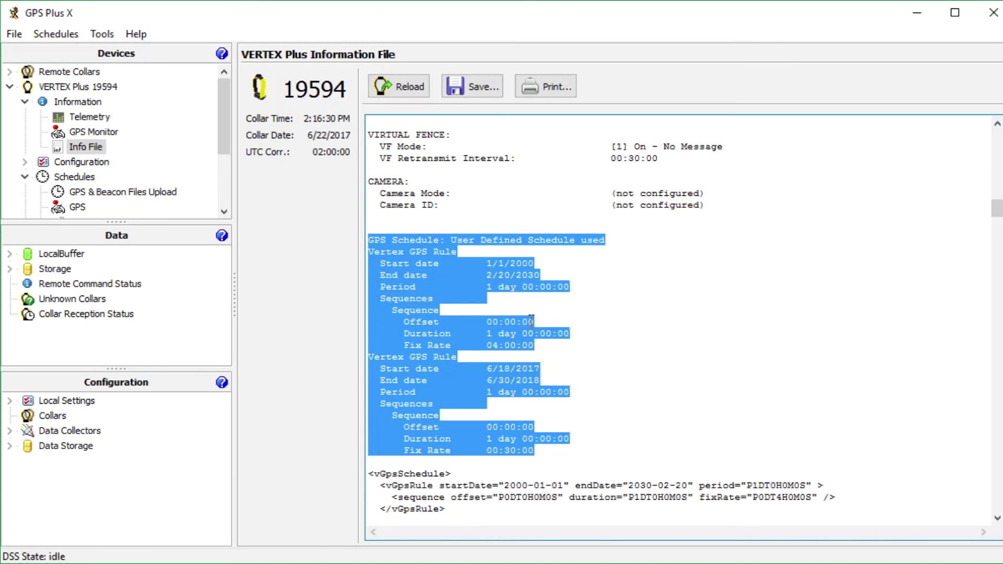
click(616, 365)
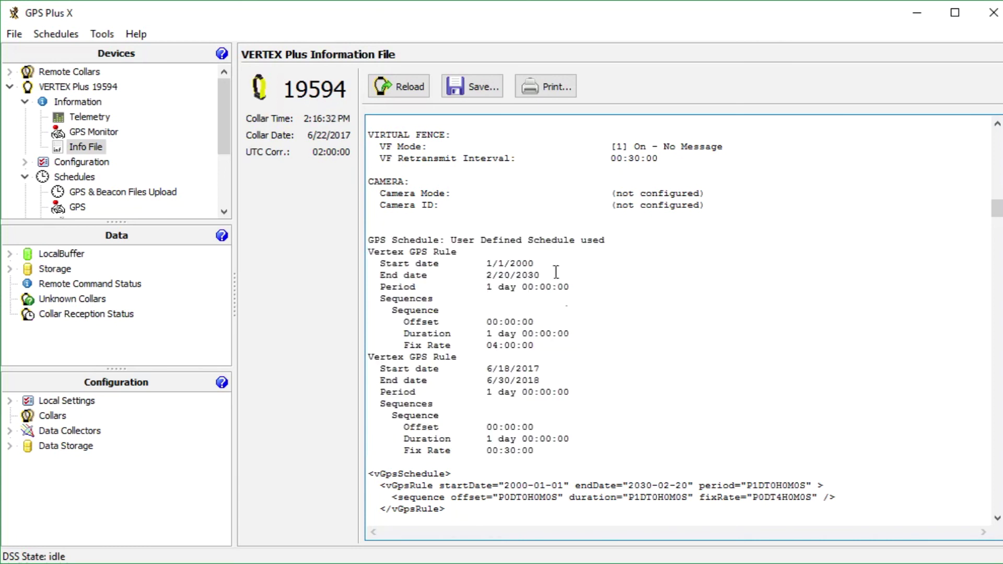
Save the collar information file and return to the GPS schedule view
click(472, 88)
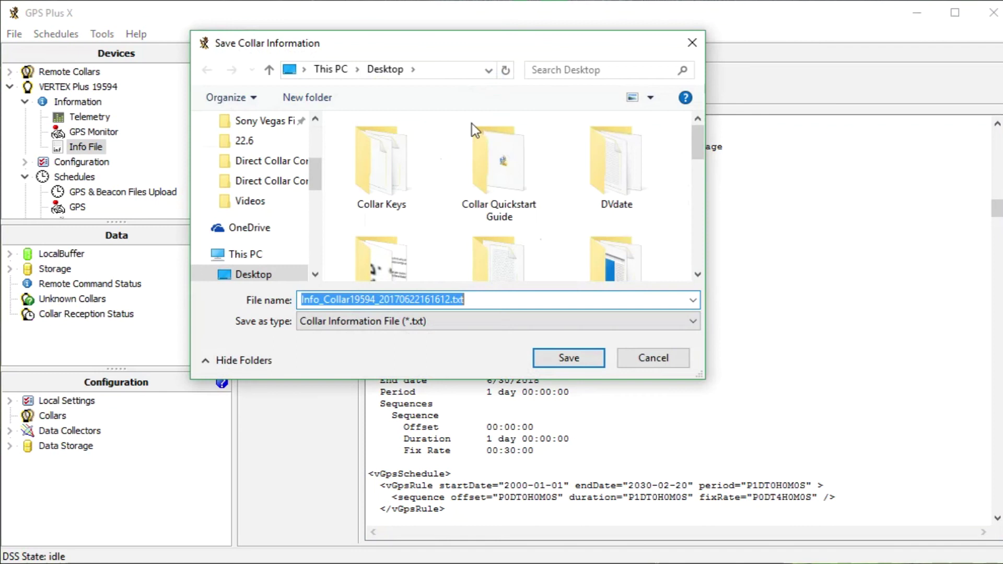
click(553, 365)
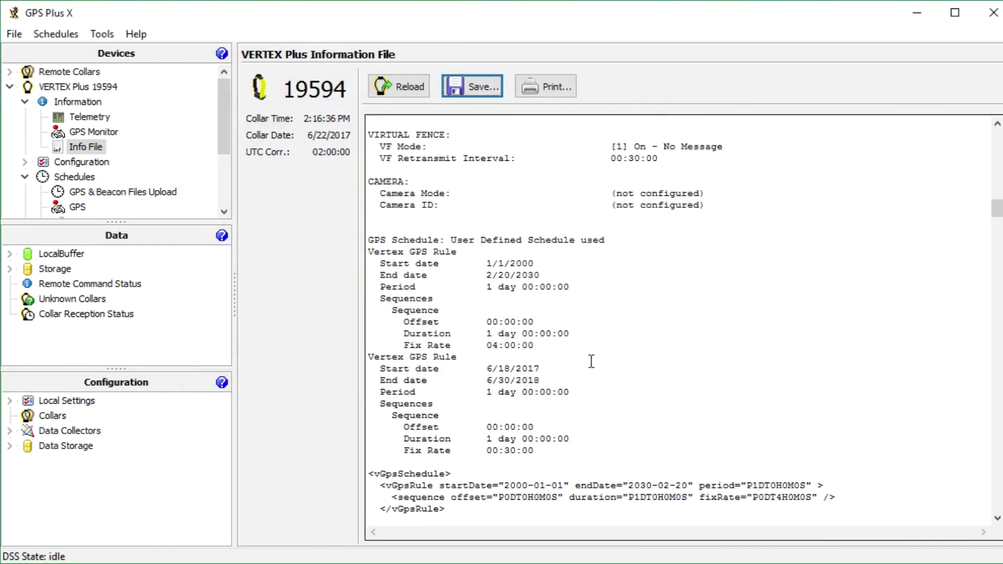
click(223, 135)
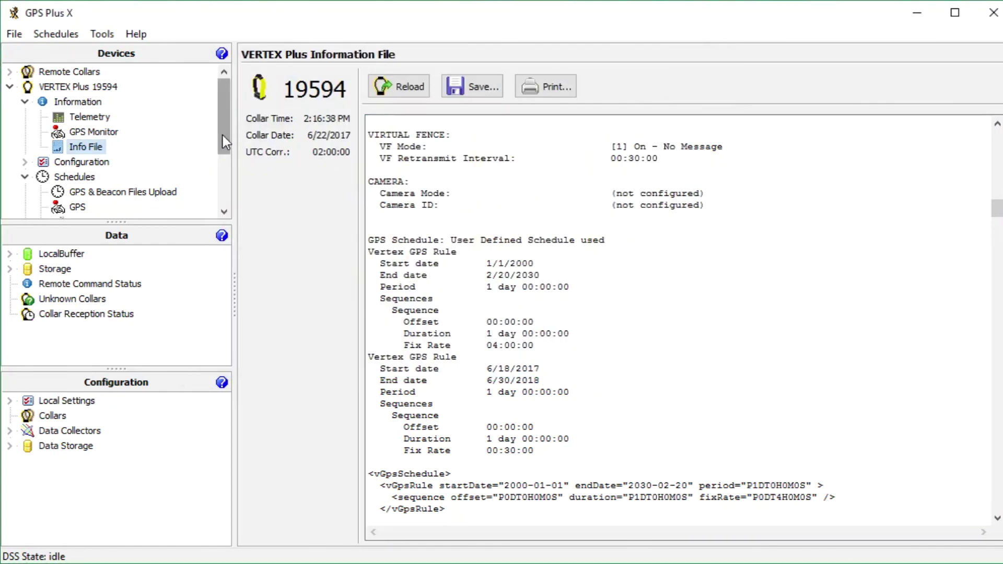
drag(223, 136, 211, 158)
click(78, 160)
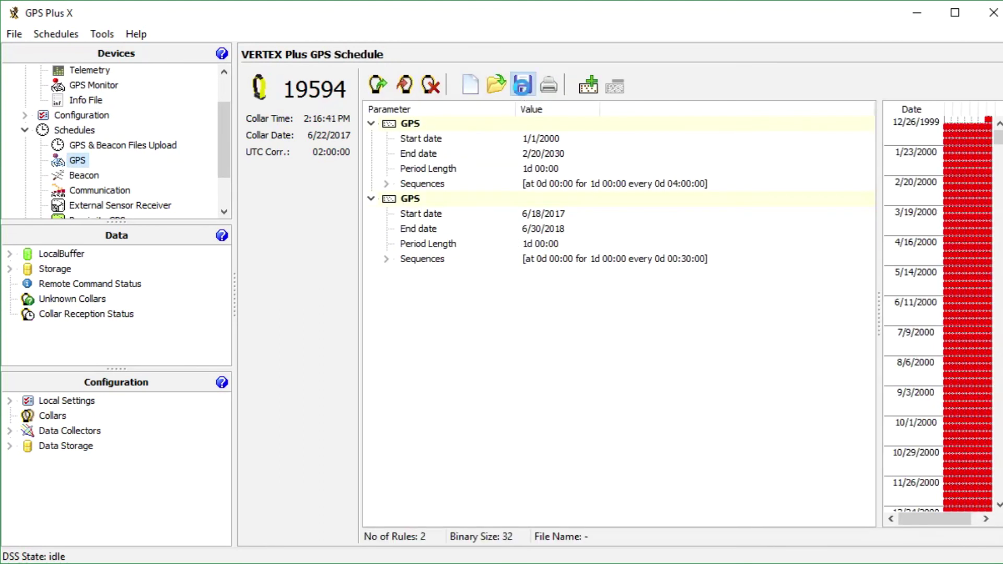
Save the GPS schedule to the Desktop as Collar19594_GpsSchedule.vgsf, overwriting the old file
click(522, 84)
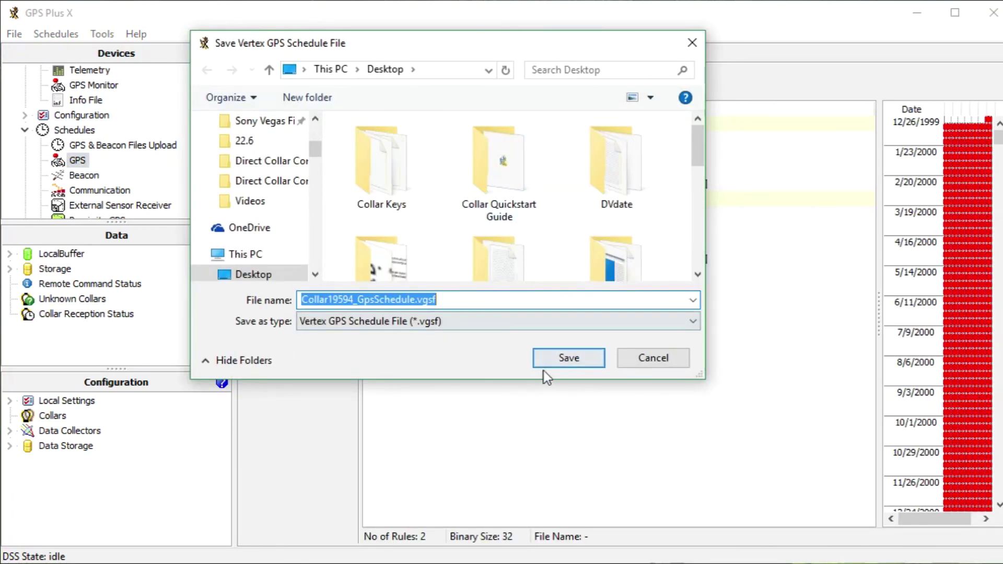
click(566, 359)
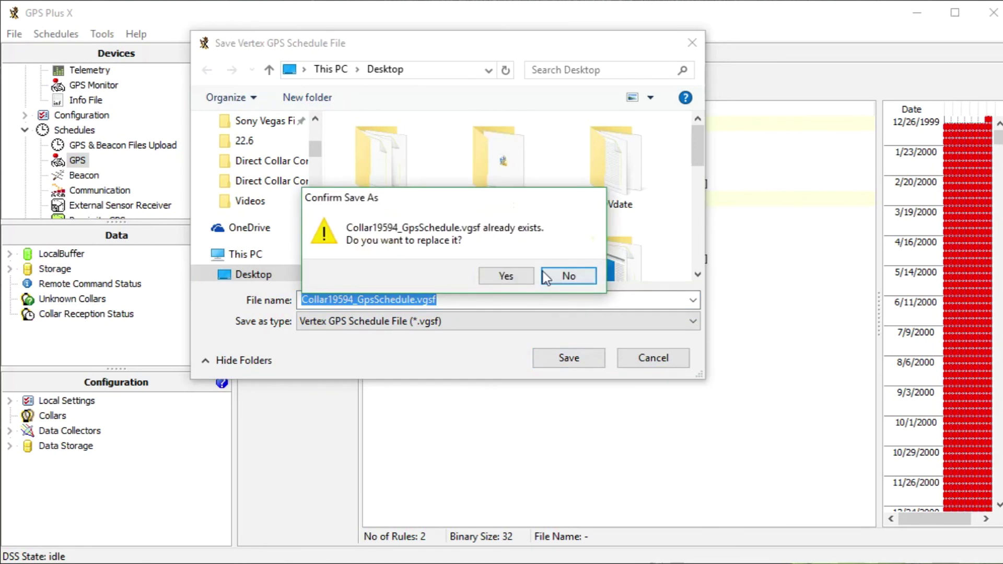
click(522, 273)
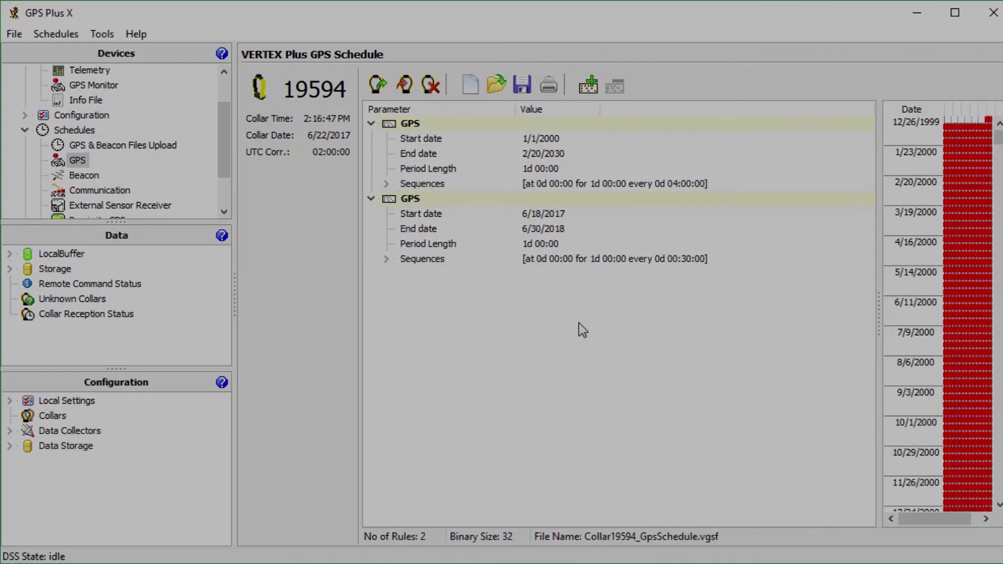